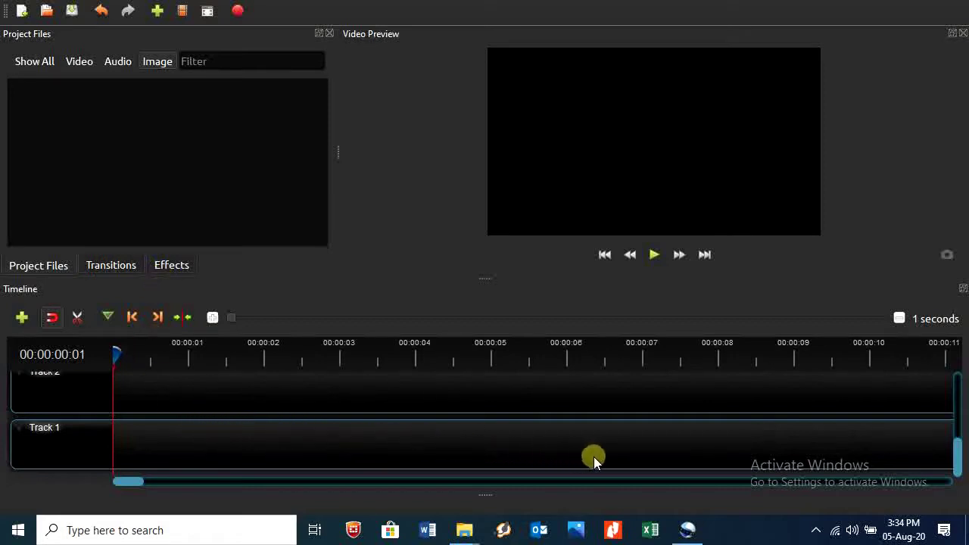
# Step: Exit full-screen mode so the empty project's title and menu bars reappear
pyautogui.moveTo(955, 459)
pyautogui.mouseDown()
pyautogui.moveTo(965, 439)
pyautogui.moveTo(960, 387)
pyautogui.moveTo(965, 464)
pyautogui.mouseUp()
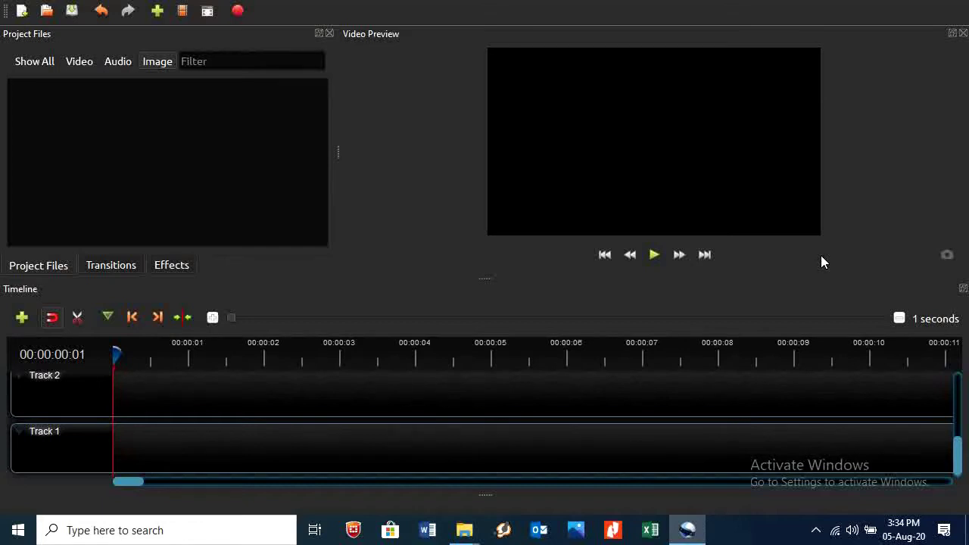
pyautogui.press('F11')
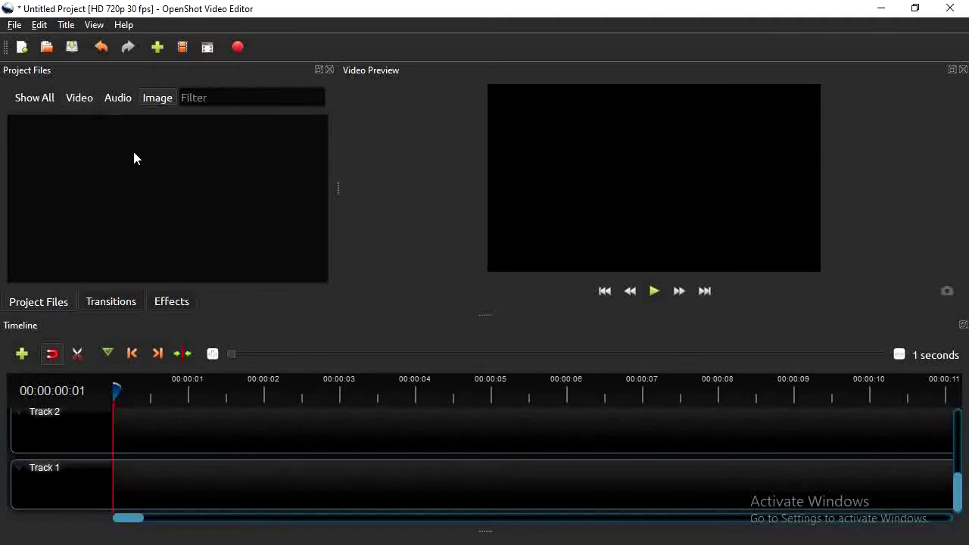
# Step: Import photo 1 into the project, accepting it as an image sequence
pyautogui.click(158, 47)
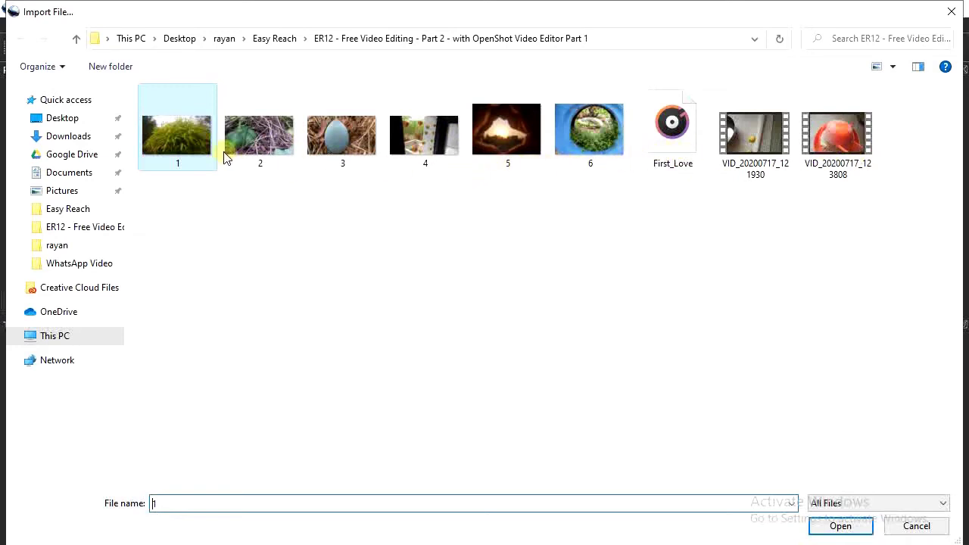
pyautogui.doubleClick(198, 151)
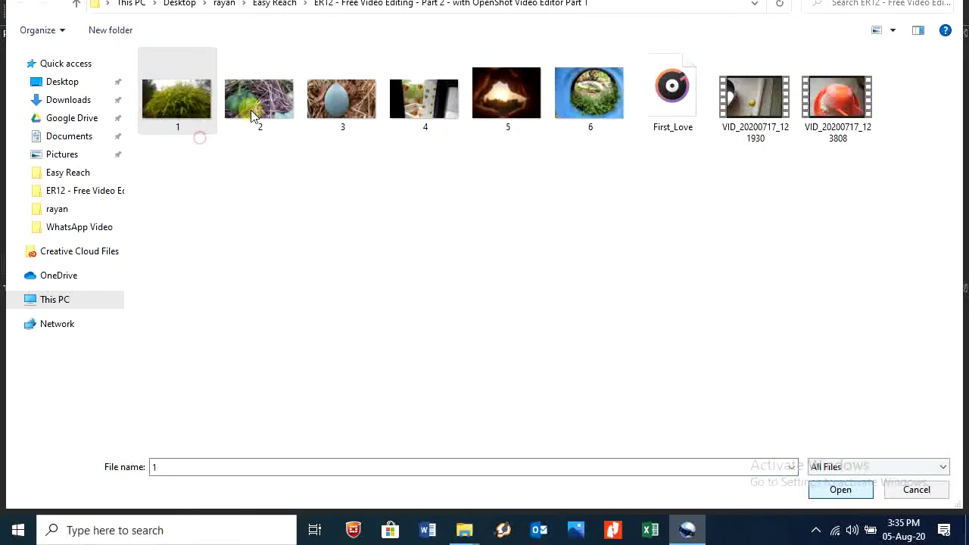
pyautogui.click(841, 489)
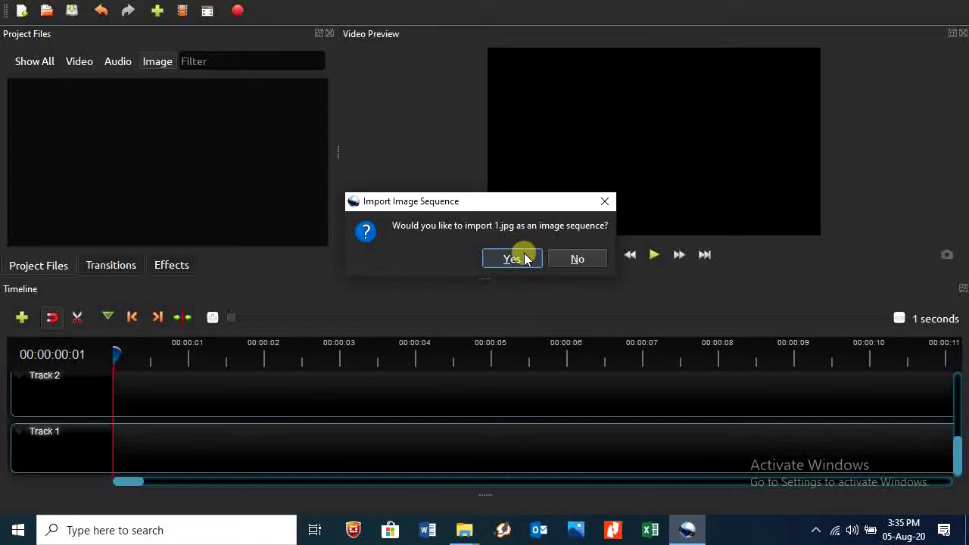
pyautogui.click(513, 259)
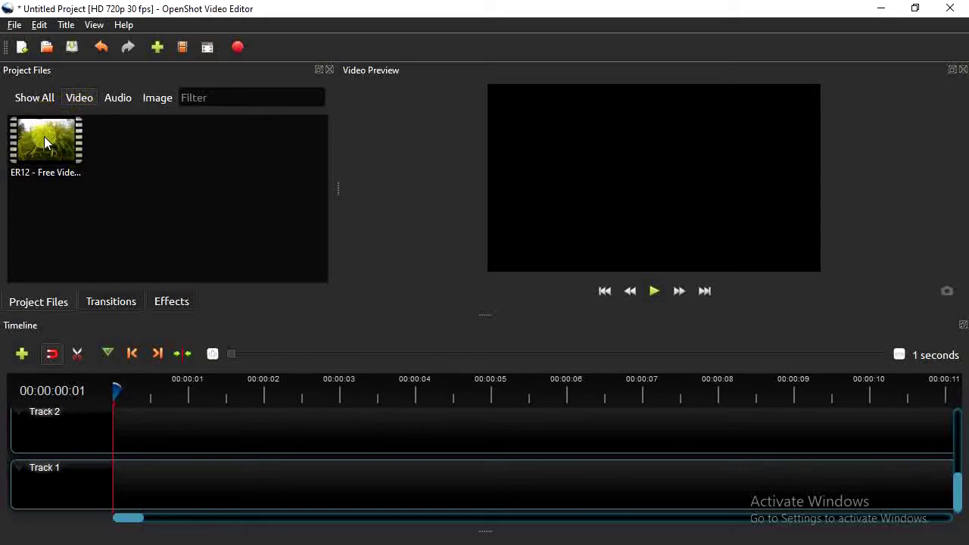
# Step: Preview the image sequence on Track 1, then remove it from the timeline and the project
pyautogui.moveTo(43, 148); pyautogui.dragTo(112, 433)
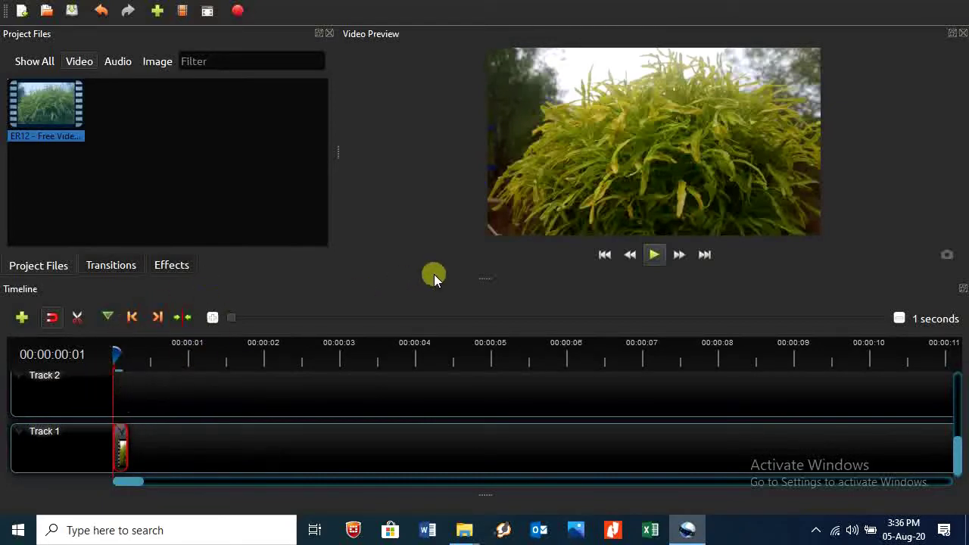
pyautogui.click(645, 253)
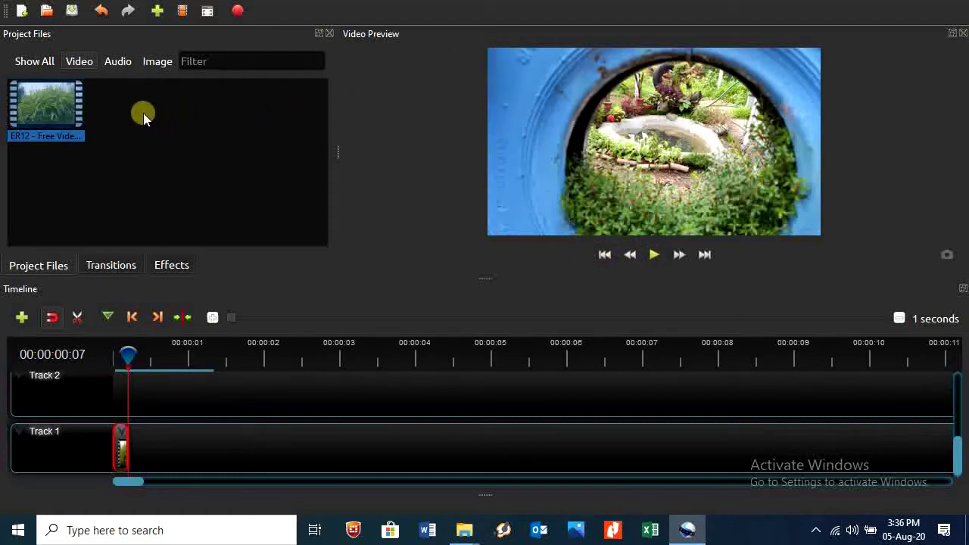
pyautogui.rightClick(120, 450)
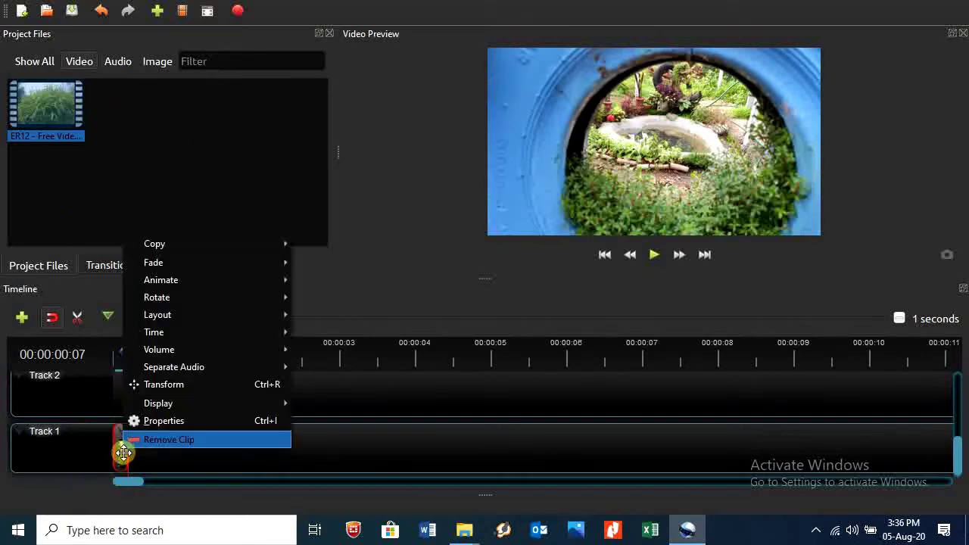
pyautogui.click(170, 439)
pyautogui.rightClick(45, 144)
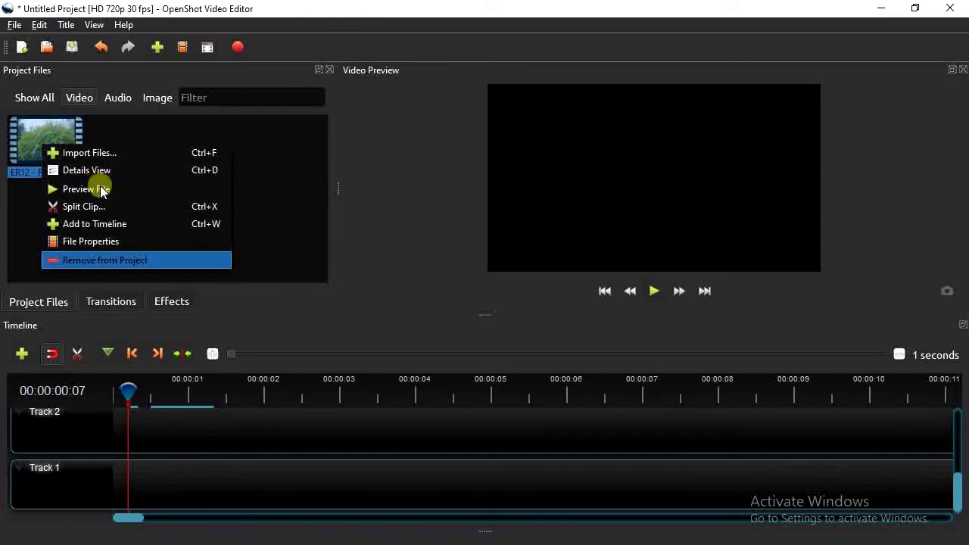
pyautogui.click(116, 259)
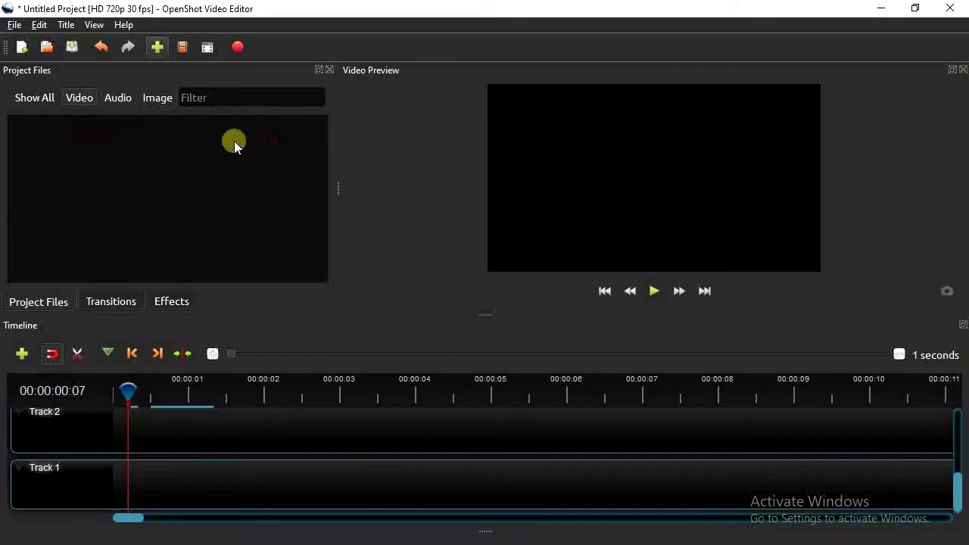
# Step: Import 1.jpg, declining the image-sequence option so it comes in as a still image
pyautogui.click(159, 46)
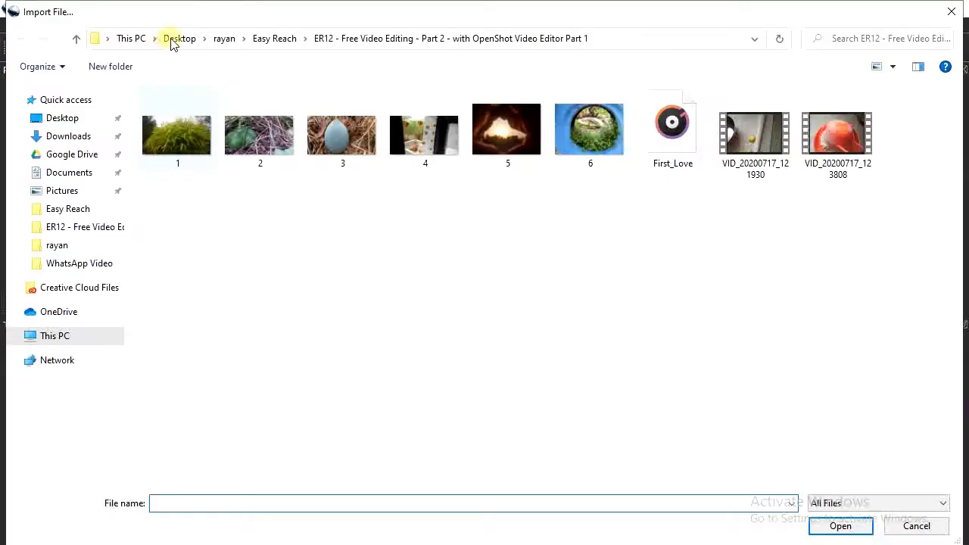
pyautogui.click(151, 135)
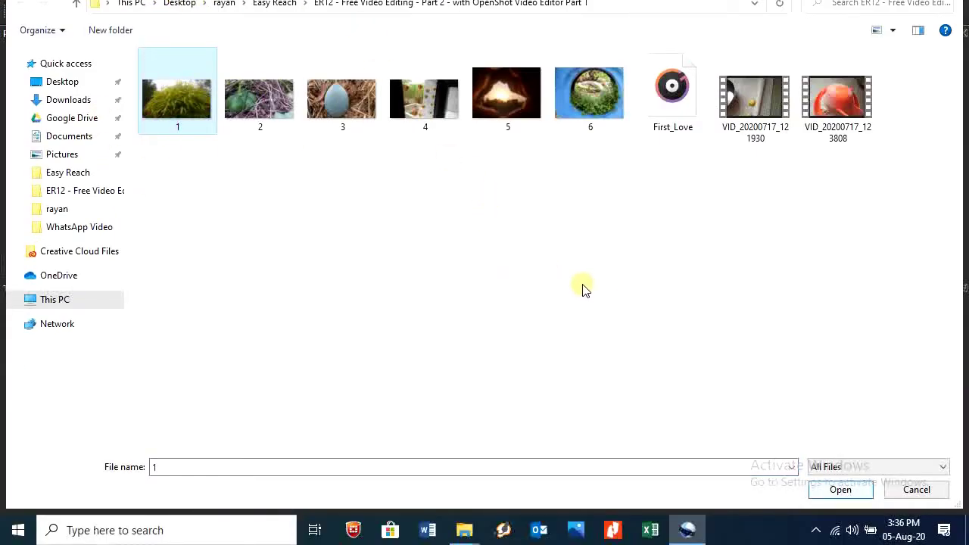
pyautogui.click(854, 491)
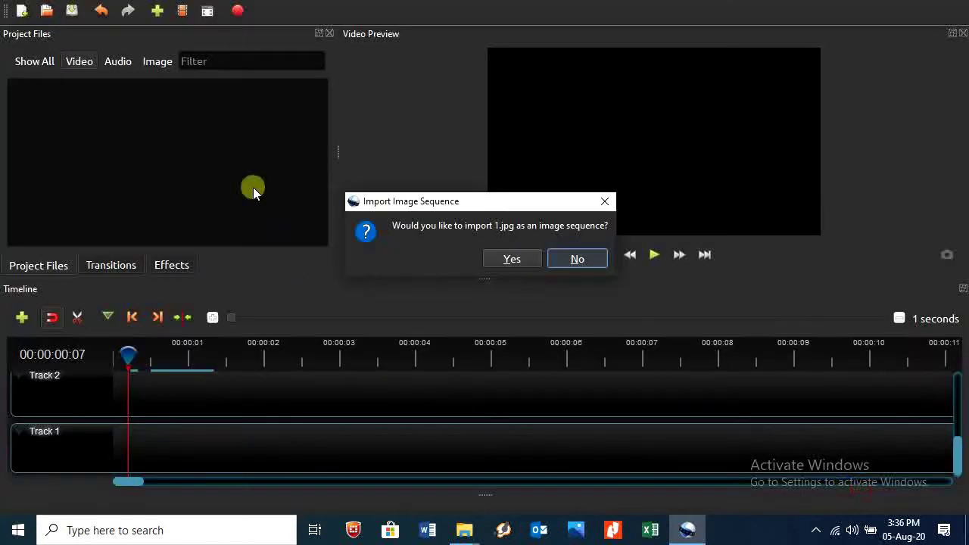
pyautogui.click(596, 259)
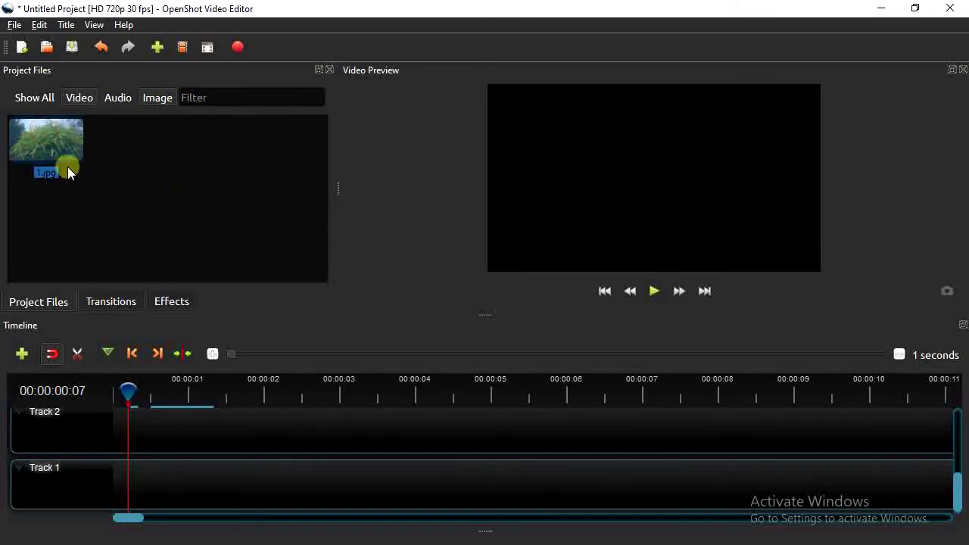
# Step: Try the Audio and Image filters, then return the project files to Show All
pyautogui.click(118, 98)
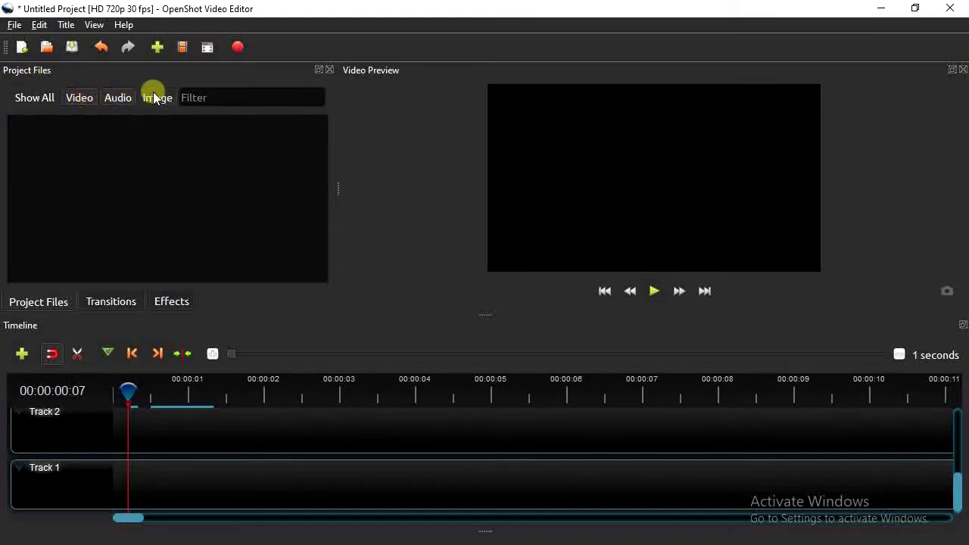
pyautogui.click(144, 100)
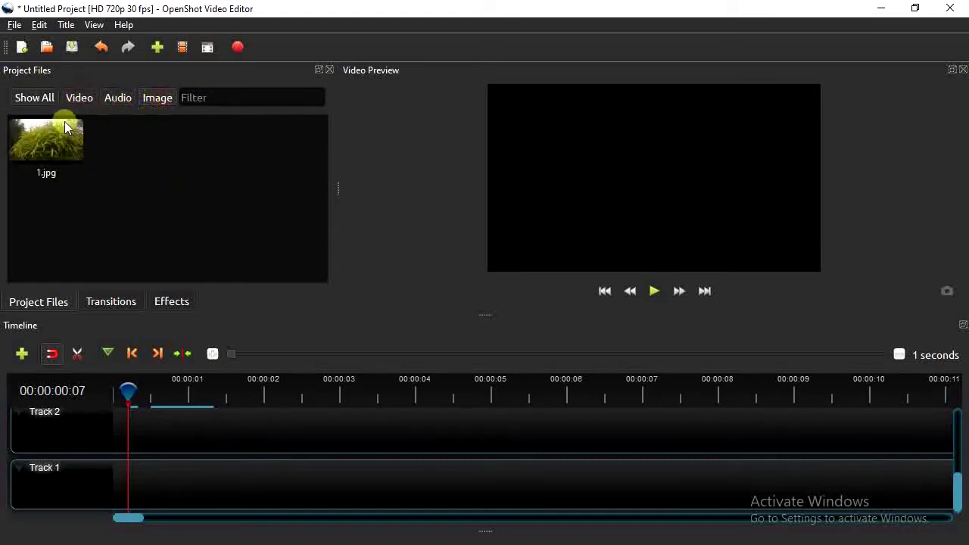
pyautogui.click(42, 100)
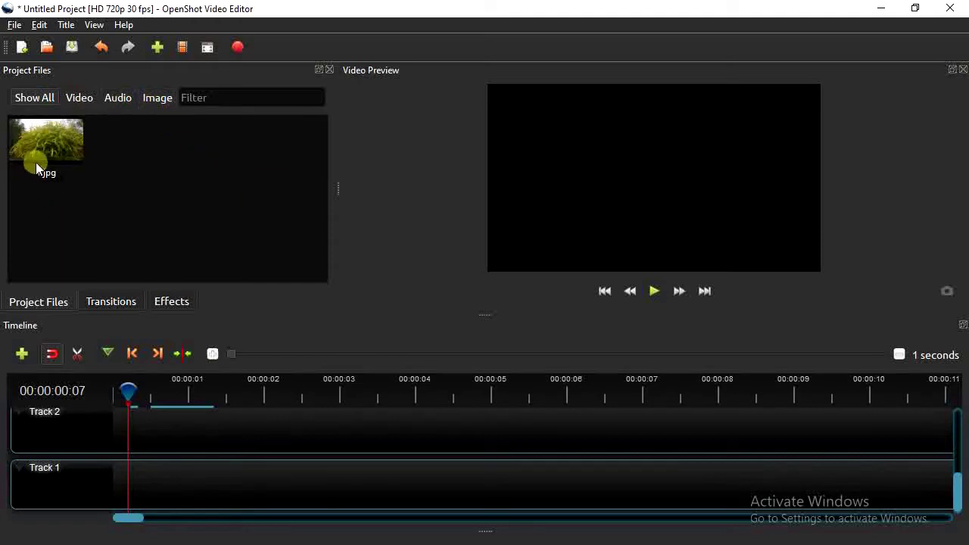
# Step: Place 1.jpg at the start of Track 1 and preview it from the beginning
pyautogui.moveTo(45, 137); pyautogui.dragTo(114, 468)
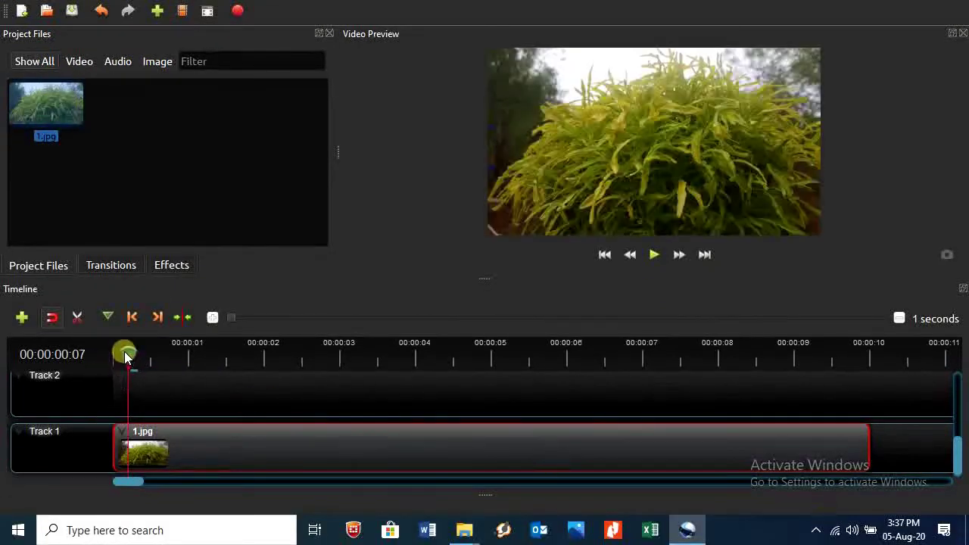
pyautogui.moveTo(126, 357); pyautogui.dragTo(92, 359)
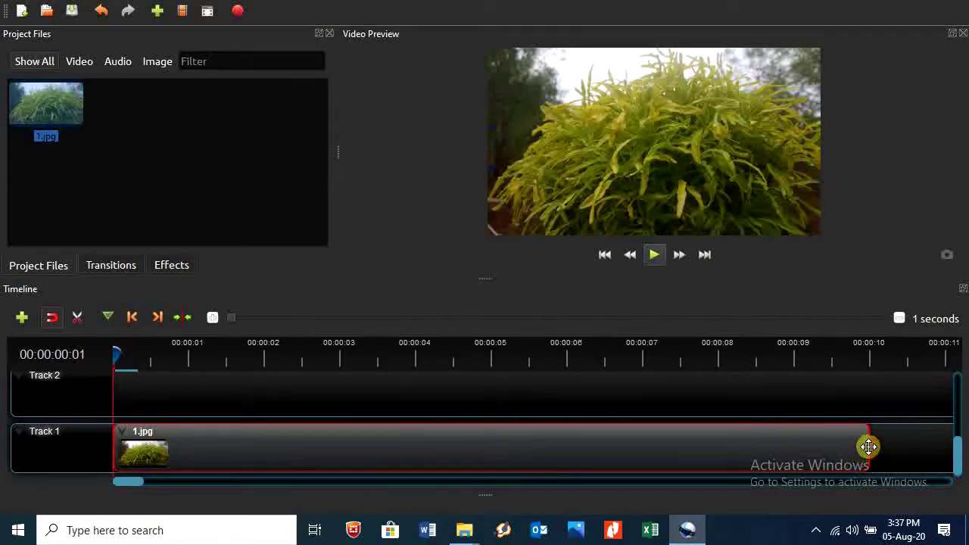
pyautogui.click(656, 256)
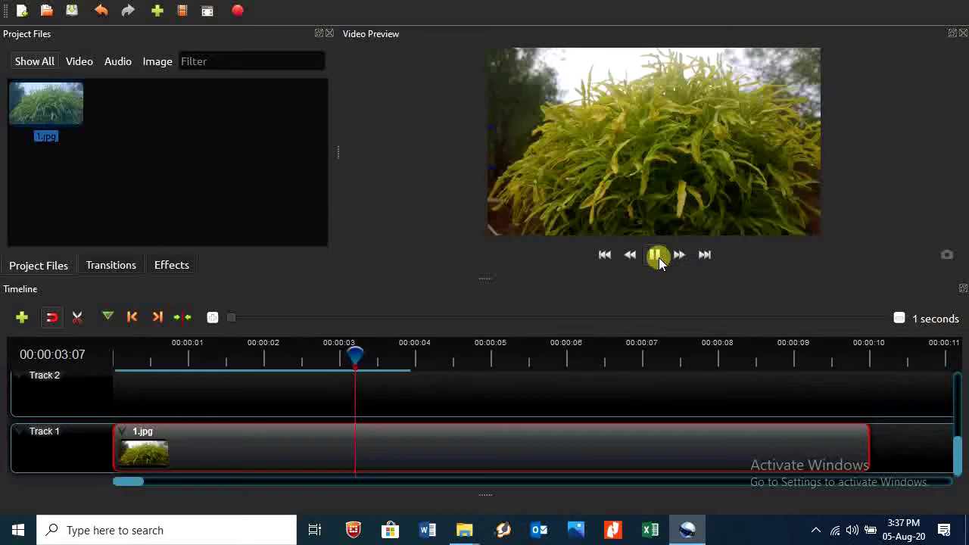
pyautogui.click(659, 257)
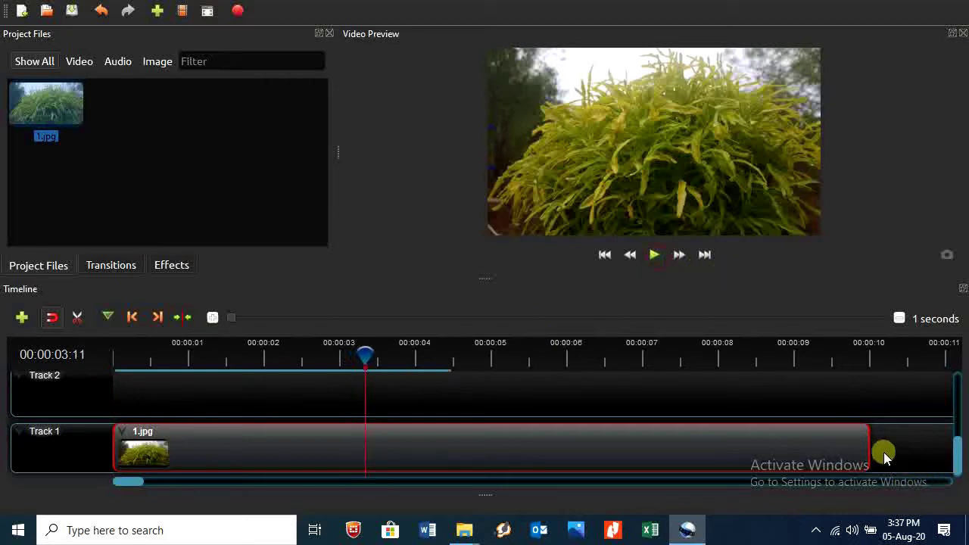
# Step: Trim the 1.jpg clip to about three seconds, then down to about 1.5 seconds
pyautogui.moveTo(869, 450)
pyautogui.mouseDown()
pyautogui.moveTo(215, 430)
pyautogui.moveTo(213, 448)
pyautogui.moveTo(353, 449)
pyautogui.mouseUp()
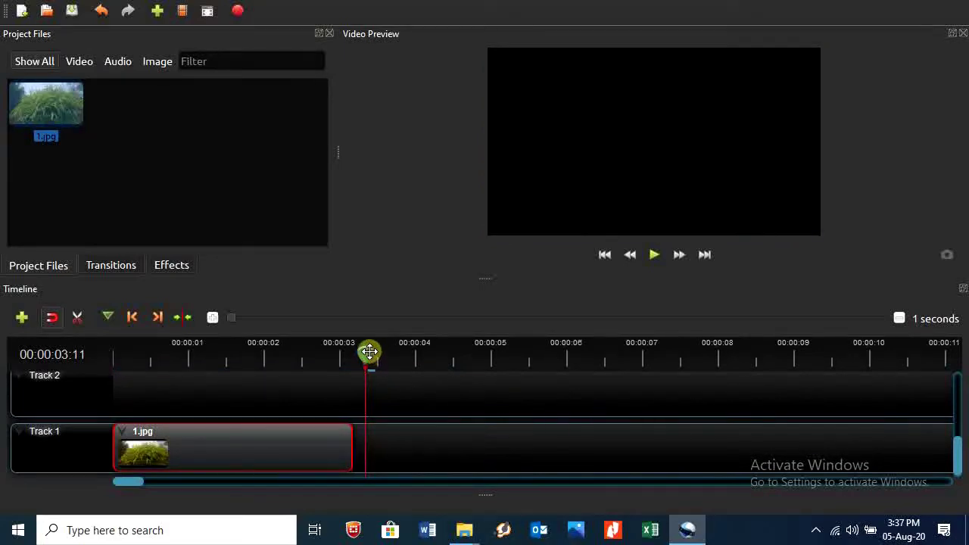
pyautogui.press('Home')
pyautogui.click(649, 255)
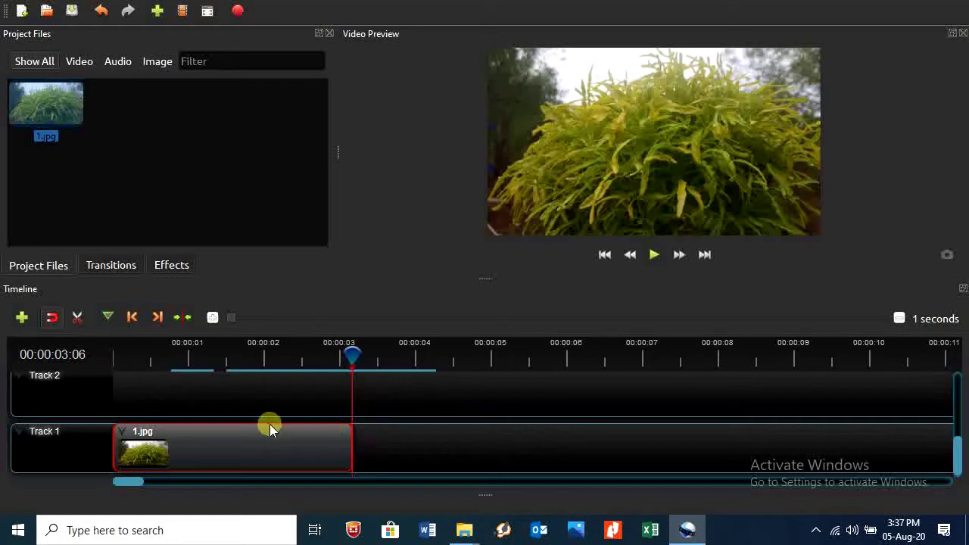
pyautogui.moveTo(353, 451); pyautogui.dragTo(352, 451)
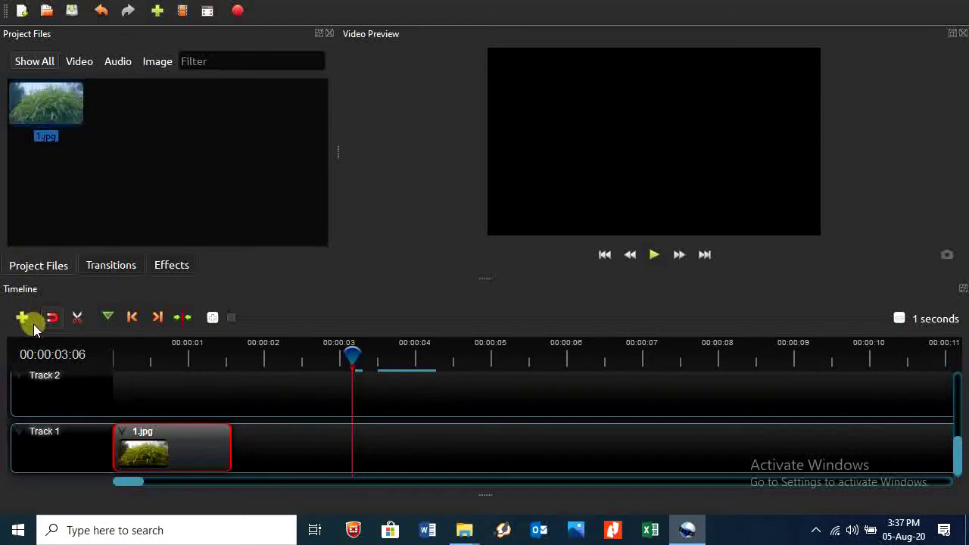
pyautogui.scroll(2, 329, 417)
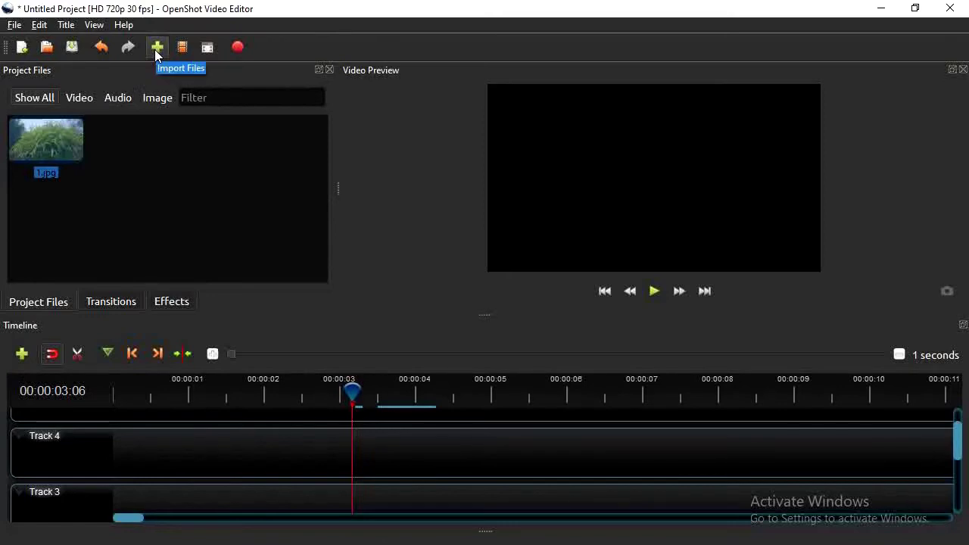
# Step: Import 2.jpg–6.jpg as still images, plus First_Love.mp3 and both VID_20200717 videos
pyautogui.click(156, 50)
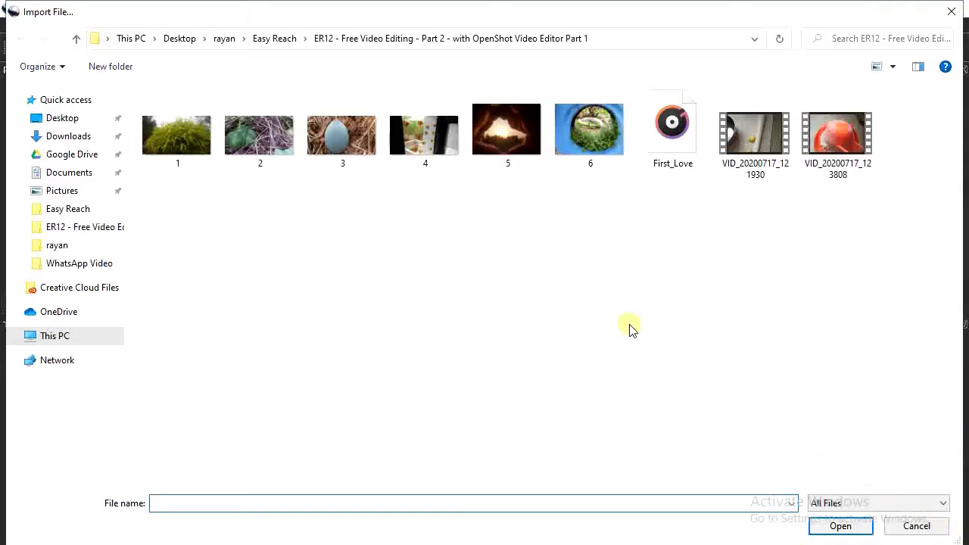
pyautogui.moveTo(894, 149); pyautogui.dragTo(292, 147)
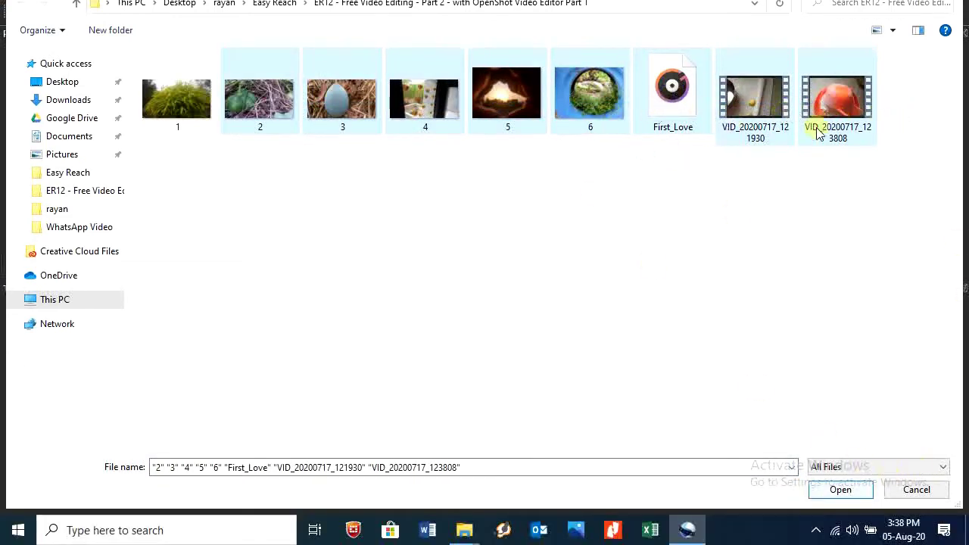
pyautogui.click(850, 491)
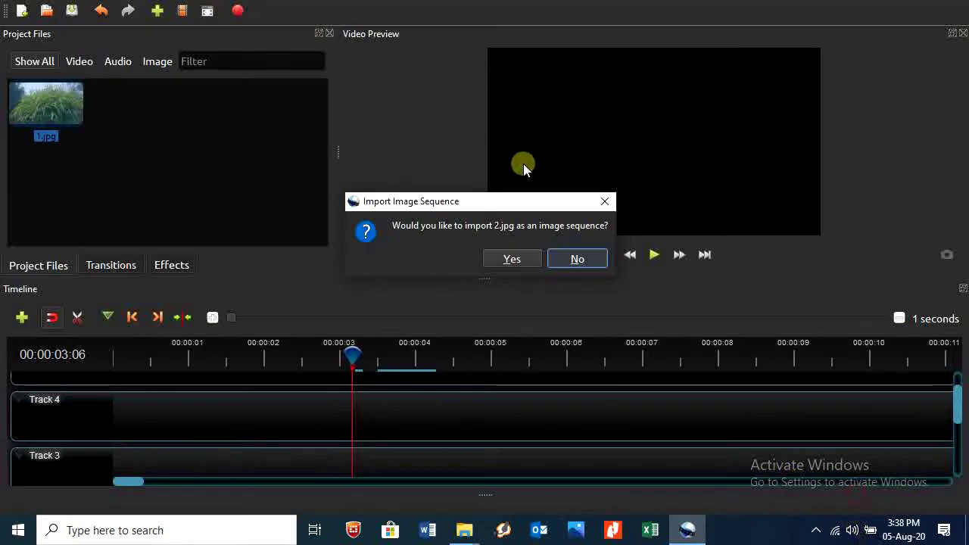
pyautogui.click(579, 261)
pyautogui.click(580, 259)
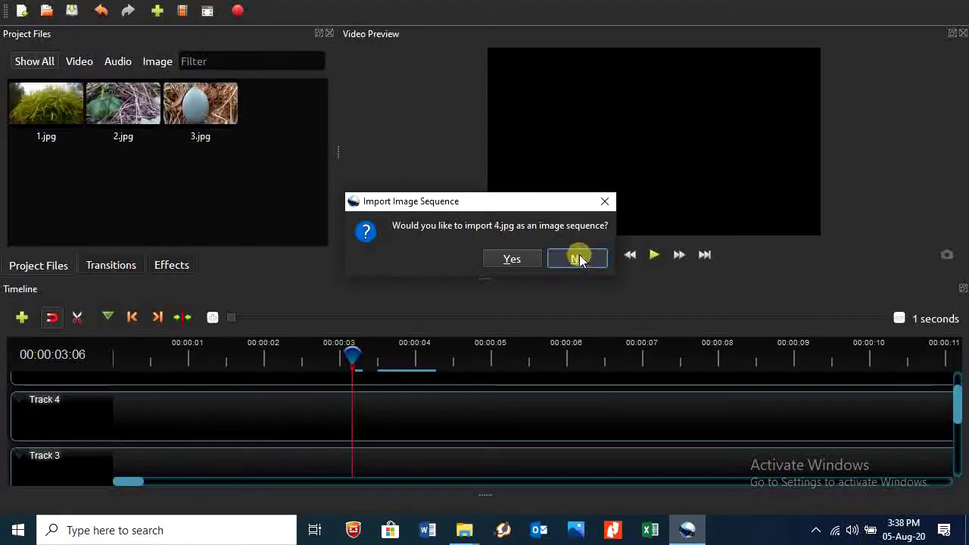
pyautogui.click(580, 259)
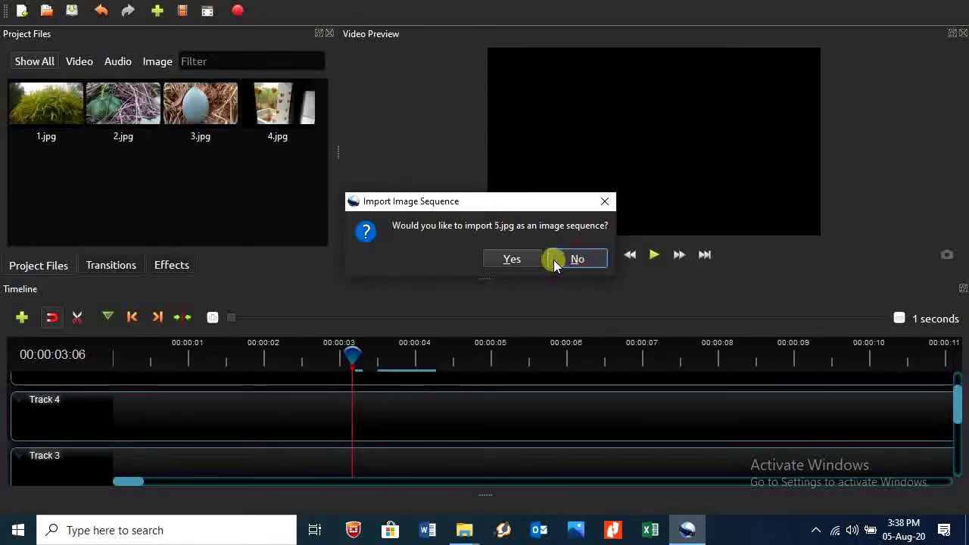
pyautogui.click(555, 259)
pyautogui.click(564, 260)
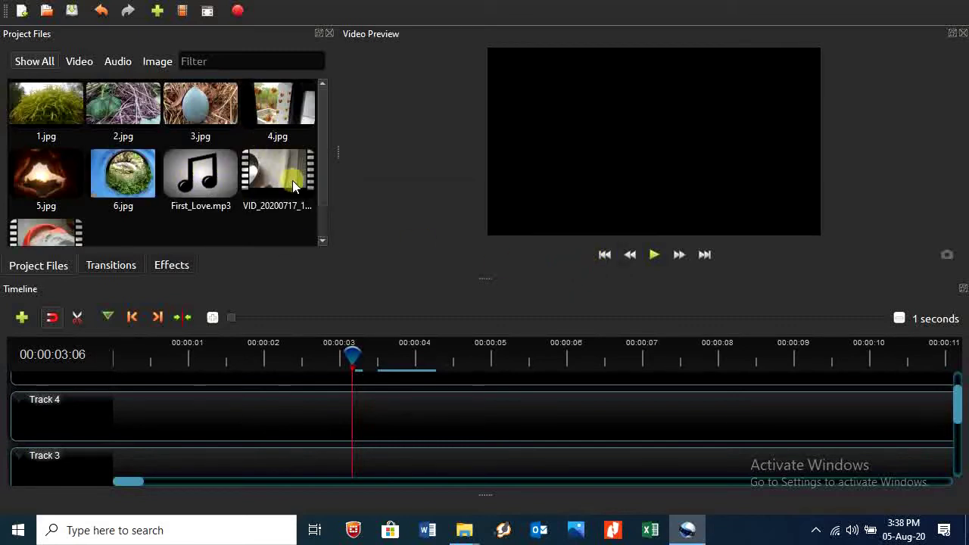
pyautogui.scroll(-3, 329, 432)
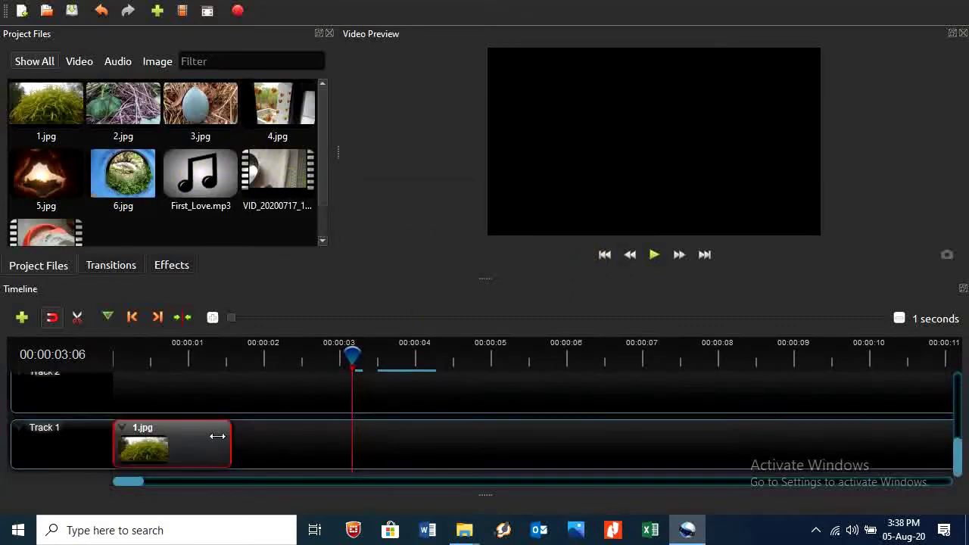
# Step: Shorten 1.jpg, then add 2.jpg and 3.jpg after it on Track 1 as short clips
pyautogui.moveTo(232, 446); pyautogui.dragTo(183, 447)
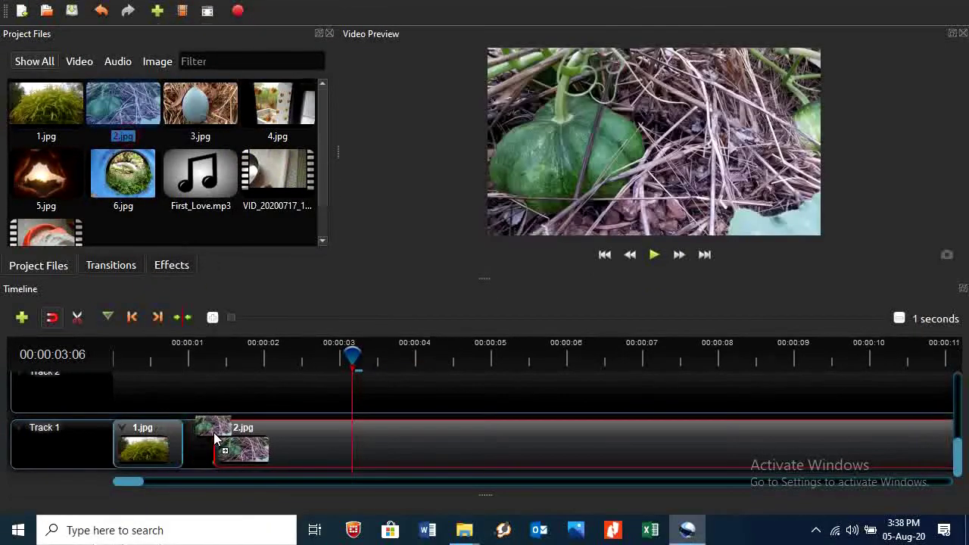
pyautogui.moveTo(123, 140); pyautogui.dragTo(196, 474)
pyautogui.moveTo(196, 432); pyautogui.dragTo(188, 432)
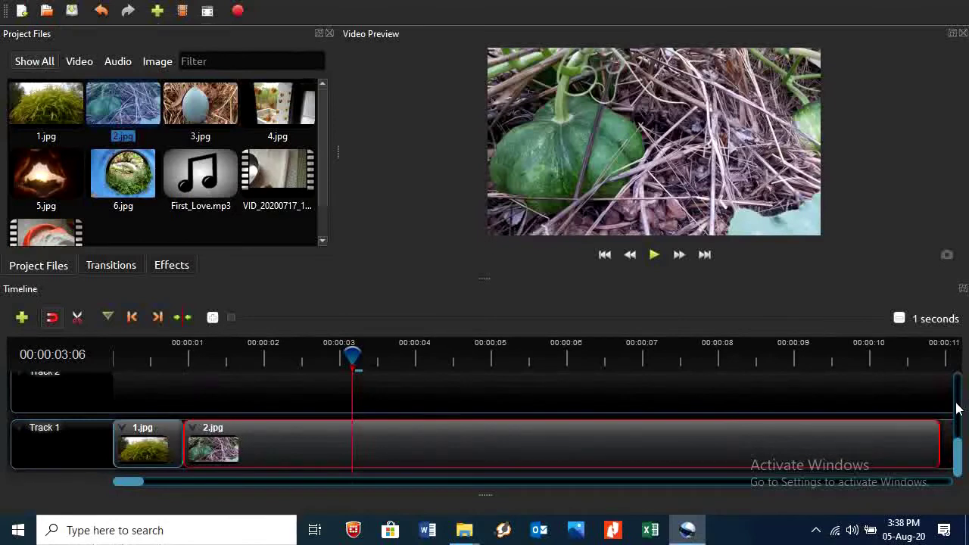
pyautogui.moveTo(894, 450); pyautogui.dragTo(248, 450)
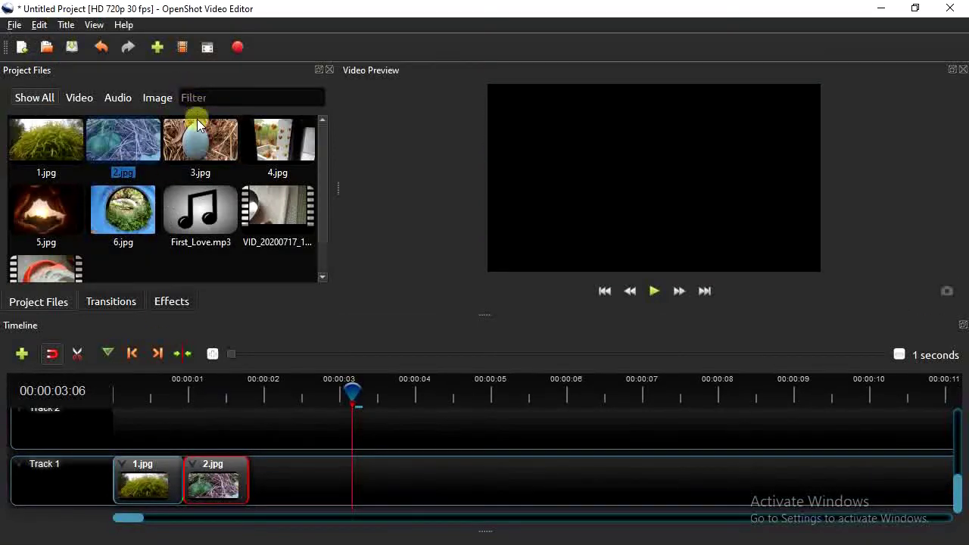
pyautogui.moveTo(199, 125); pyautogui.dragTo(263, 484)
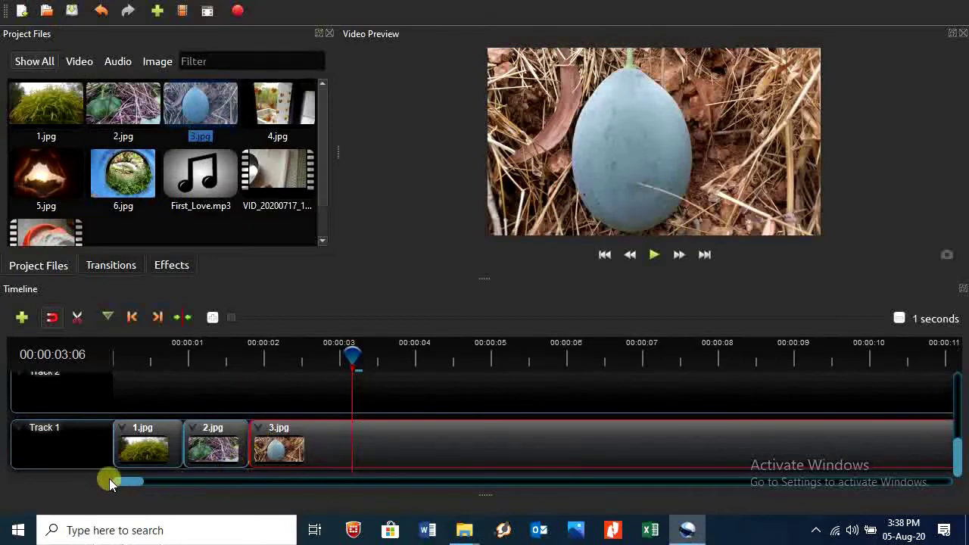
pyautogui.moveTo(125, 485)
pyautogui.mouseDown()
pyautogui.moveTo(205, 489)
pyautogui.moveTo(118, 498)
pyautogui.moveTo(127, 487)
pyautogui.mouseUp()
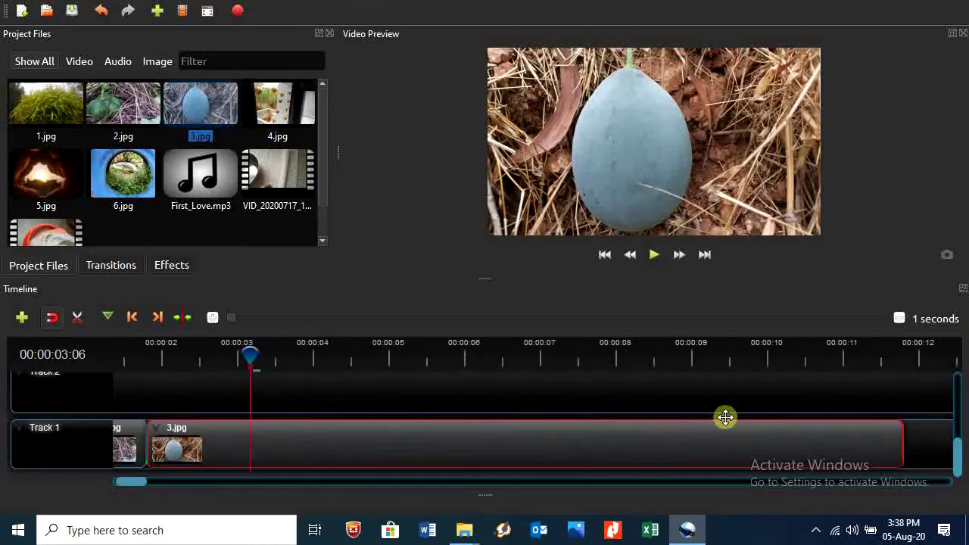
pyautogui.moveTo(903, 443); pyautogui.dragTo(231, 443)
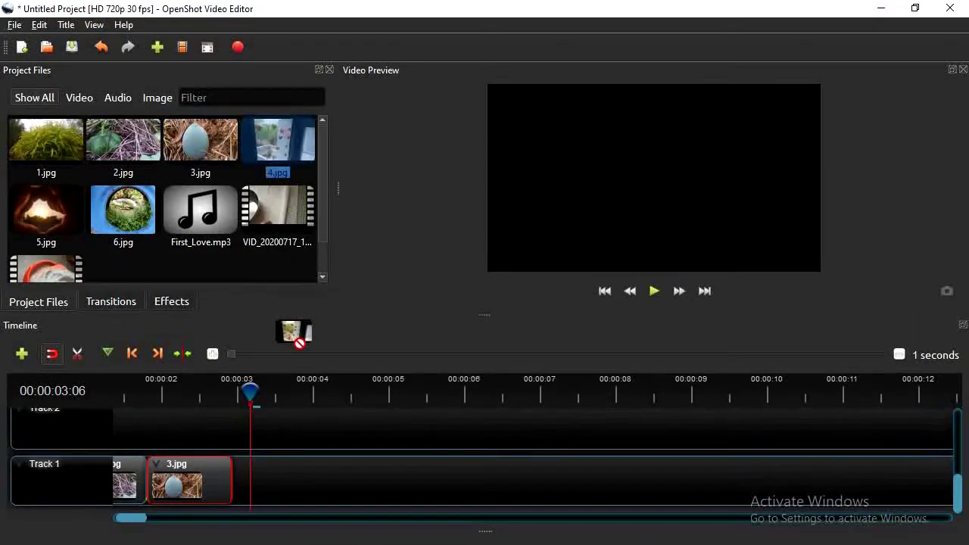
# Step: Append 4.jpg at about 3 seconds and 6.jpg ending around 10 seconds to Track 1
pyautogui.moveTo(291, 159); pyautogui.dragTo(231, 428)
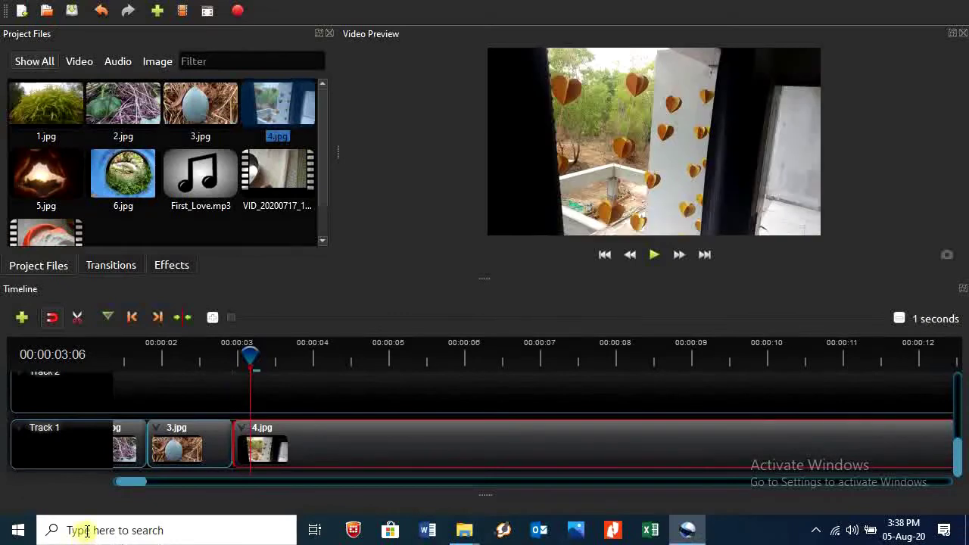
pyautogui.moveTo(124, 480); pyautogui.dragTo(137, 486)
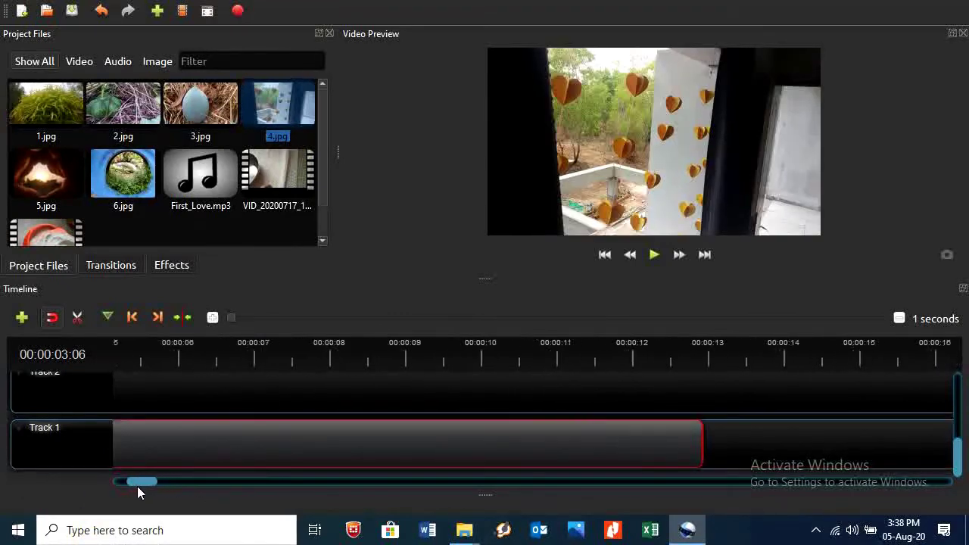
pyautogui.moveTo(702, 446); pyautogui.dragTo(362, 438)
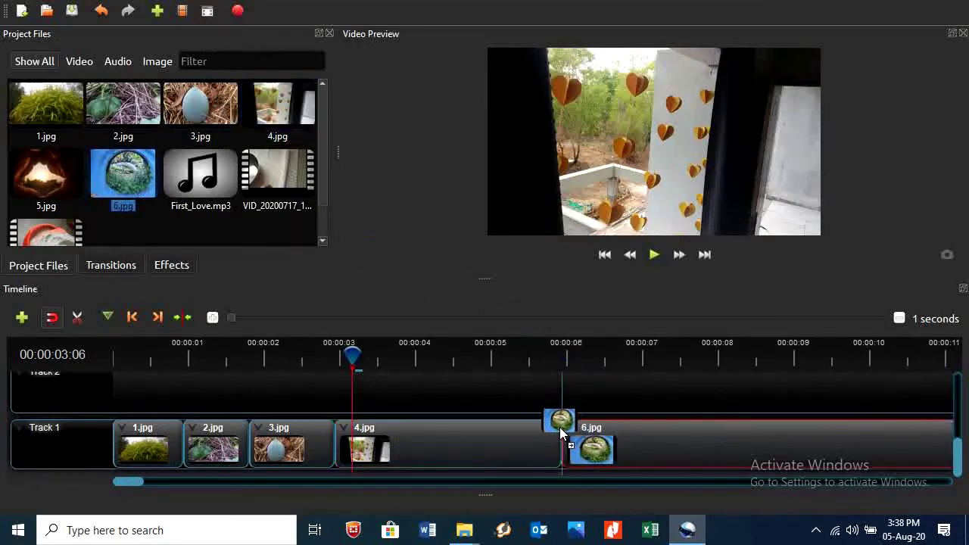
pyautogui.moveTo(137, 193); pyautogui.dragTo(569, 443)
pyautogui.moveTo(144, 481)
pyautogui.mouseDown()
pyautogui.moveTo(199, 485)
pyautogui.moveTo(162, 482)
pyautogui.mouseUp()
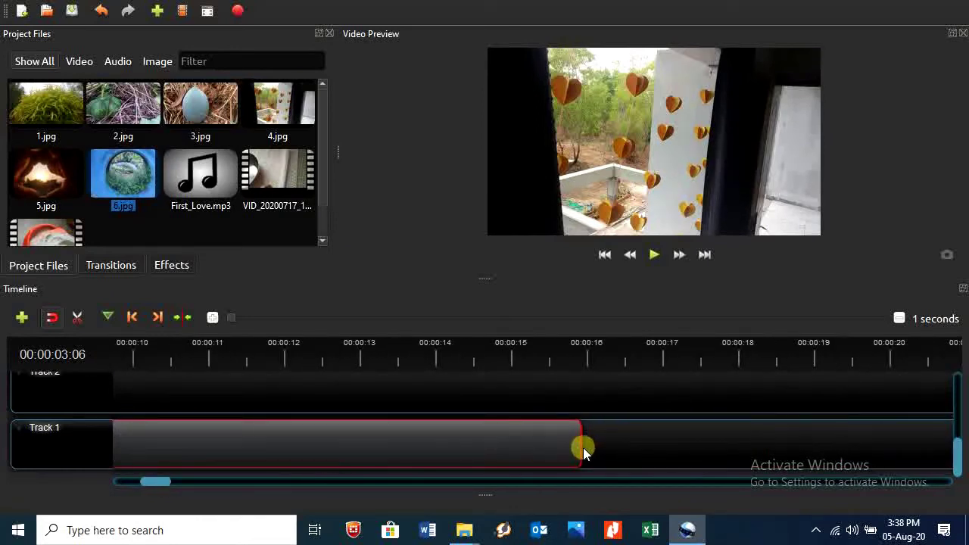
pyautogui.moveTo(582, 447); pyautogui.dragTo(134, 445)
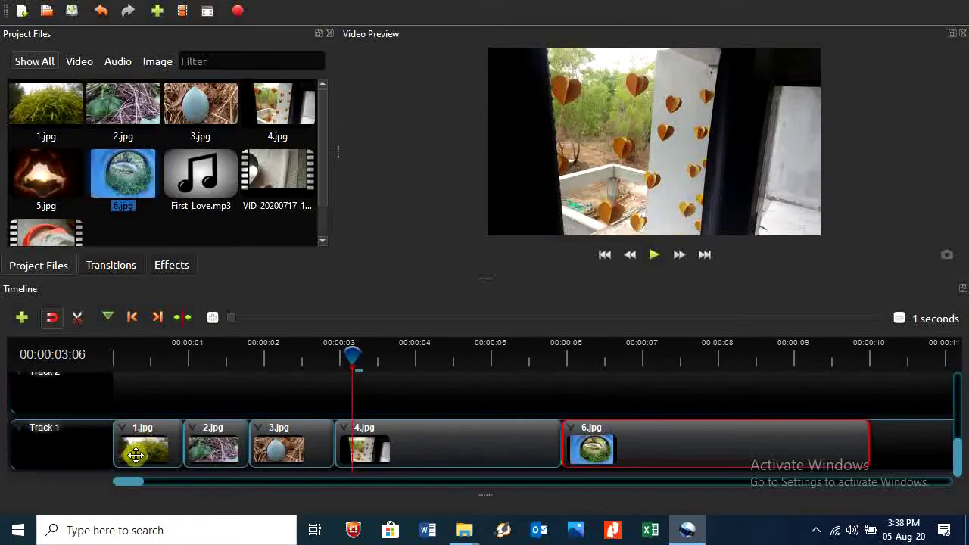
# Step: Preview the five-photo sequence from the start of the timeline
pyautogui.scroll(2, 135, 409)
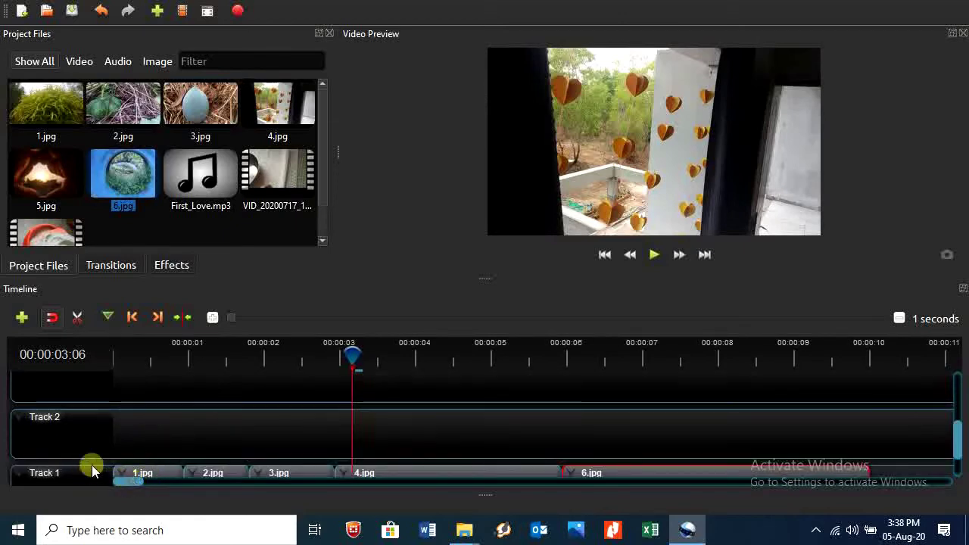
pyautogui.scroll(-2, 349, 395)
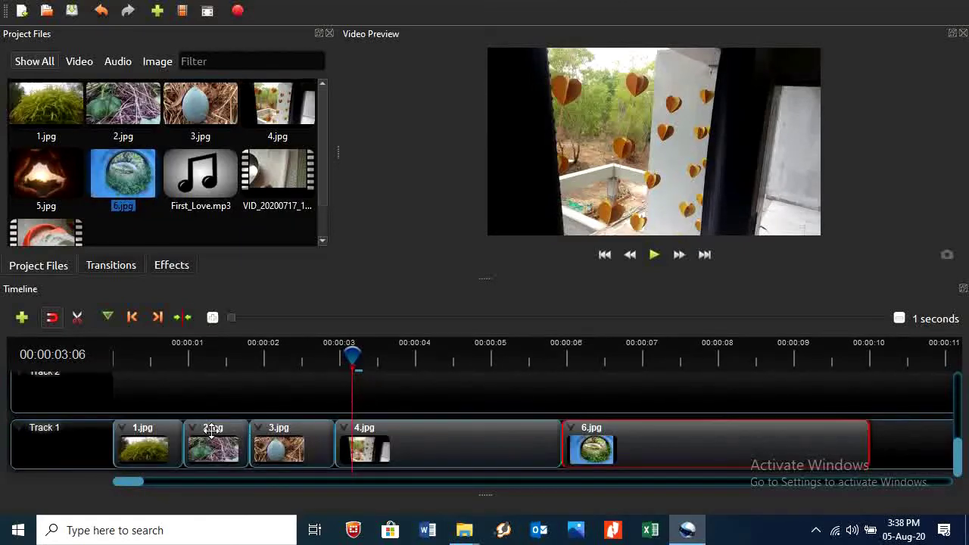
pyautogui.click(339, 387)
pyautogui.moveTo(362, 350); pyautogui.dragTo(264, 355)
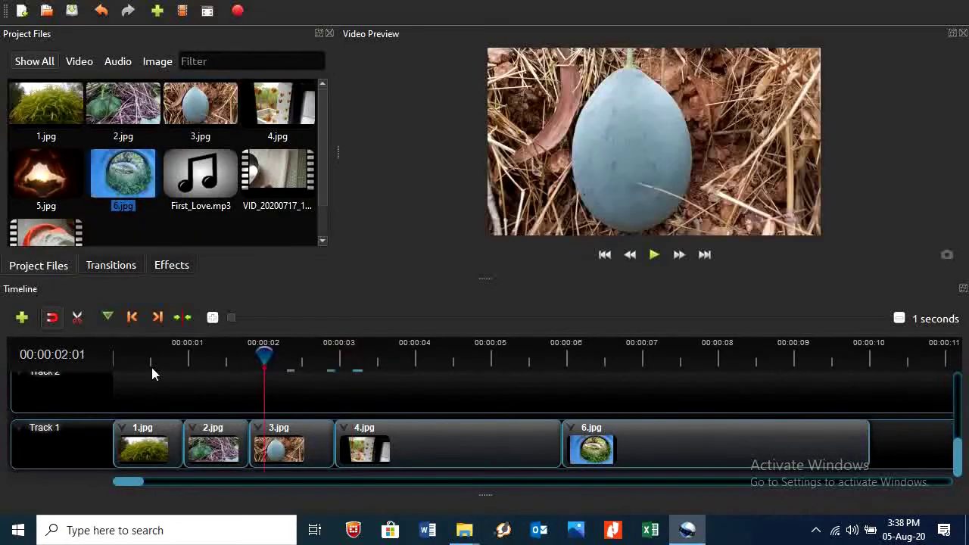
pyautogui.press('Home')
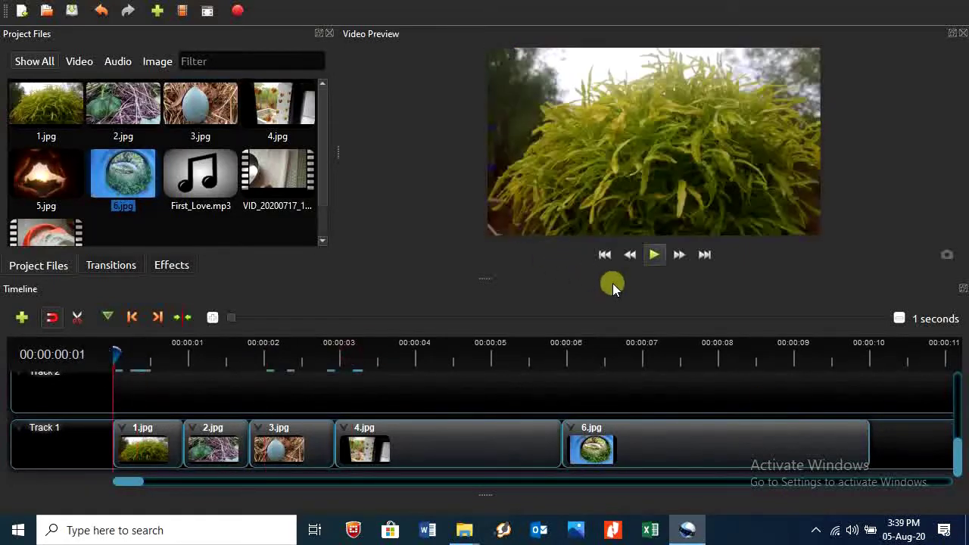
pyautogui.click(656, 253)
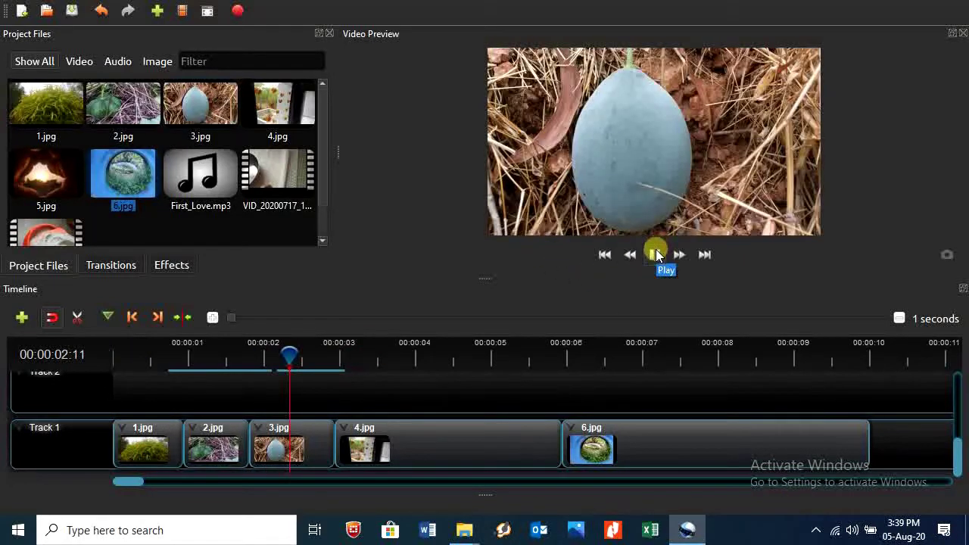
pyautogui.click(655, 254)
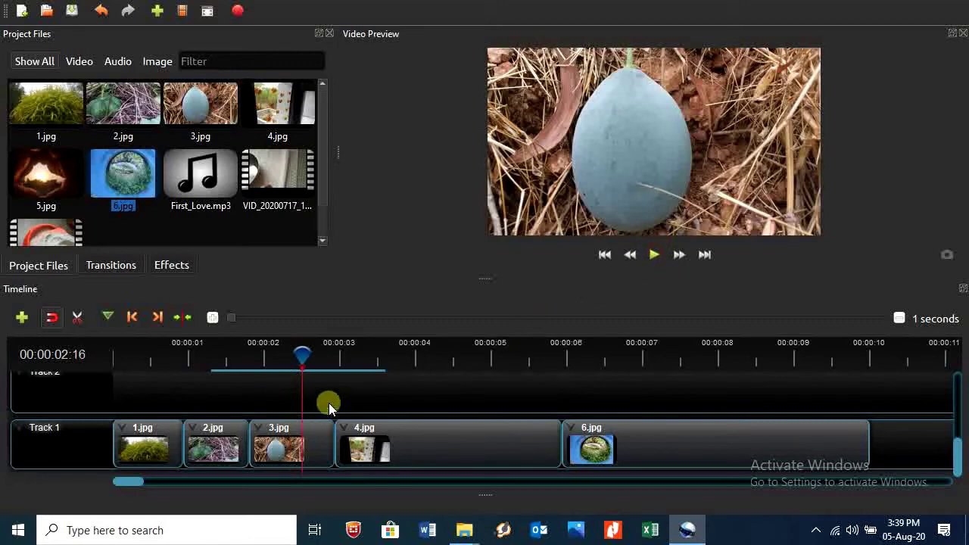
pyautogui.moveTo(303, 356); pyautogui.dragTo(228, 356)
pyautogui.moveTo(125, 345); pyautogui.dragTo(109, 336)
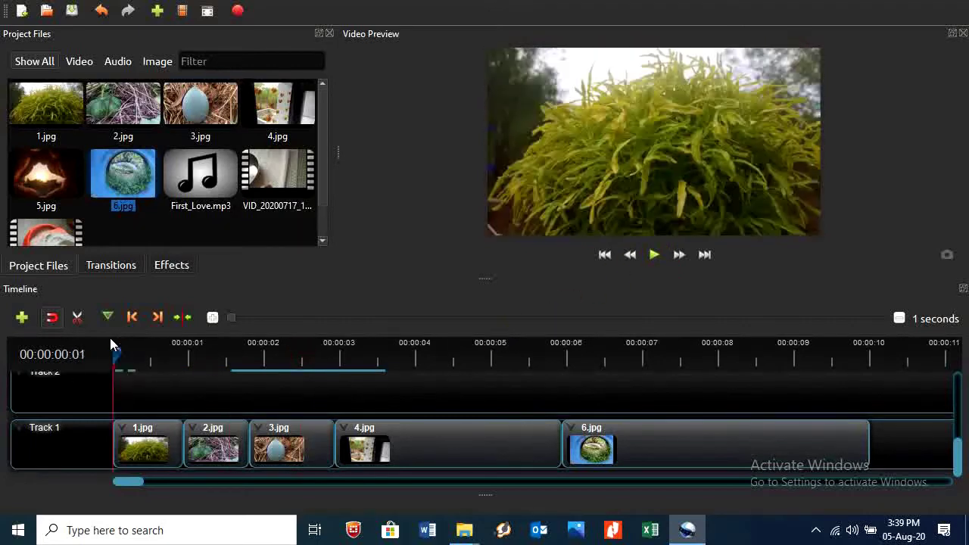
# Step: Place First_Love.mp3 on Track 2 at 0 s and play it with the photos
pyautogui.click(203, 157)
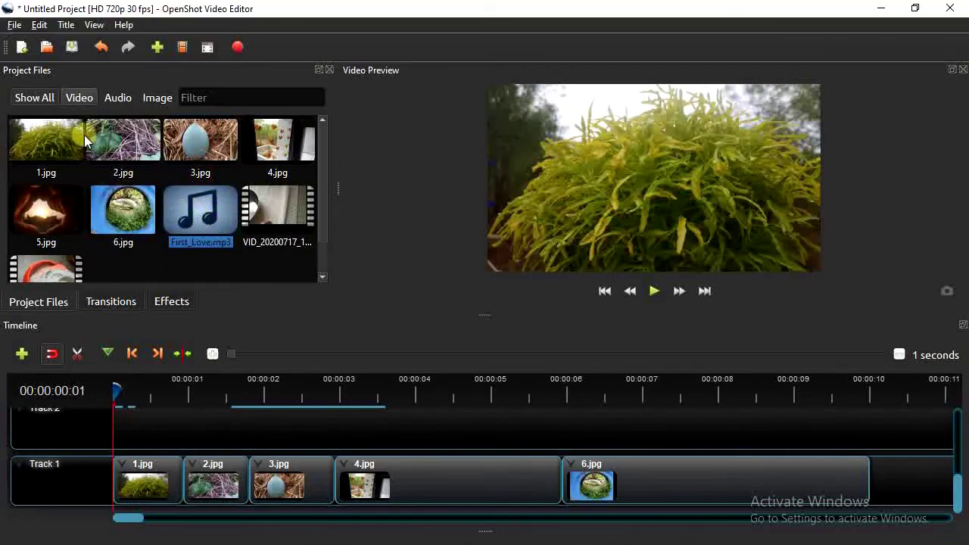
pyautogui.click(84, 99)
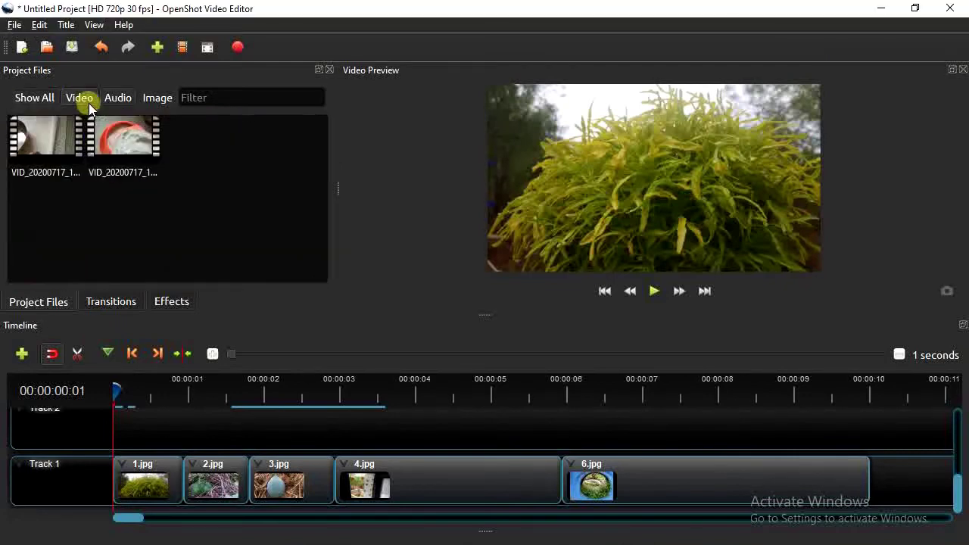
pyautogui.click(121, 99)
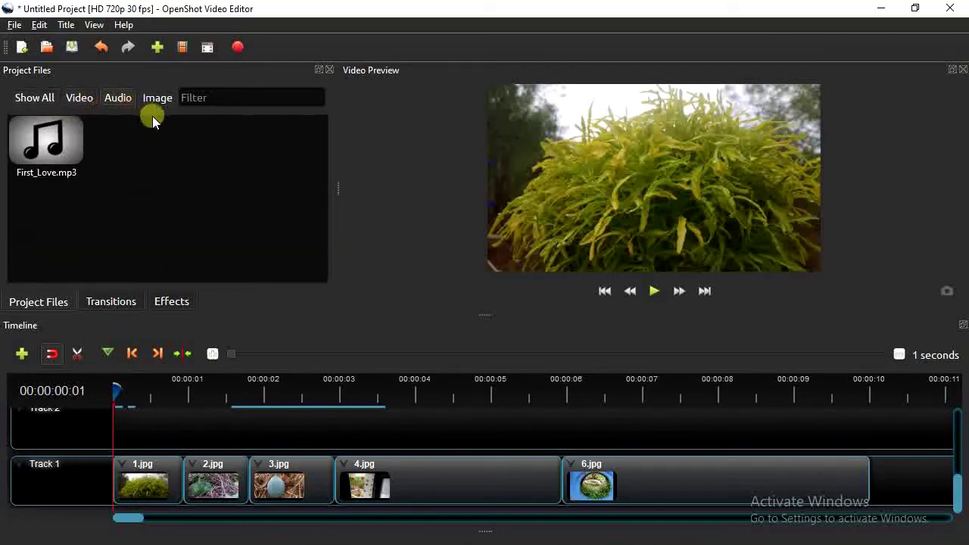
pyautogui.moveTo(45, 146)
pyautogui.mouseDown()
pyautogui.moveTo(117, 409)
pyautogui.moveTo(107, 408)
pyautogui.mouseUp()
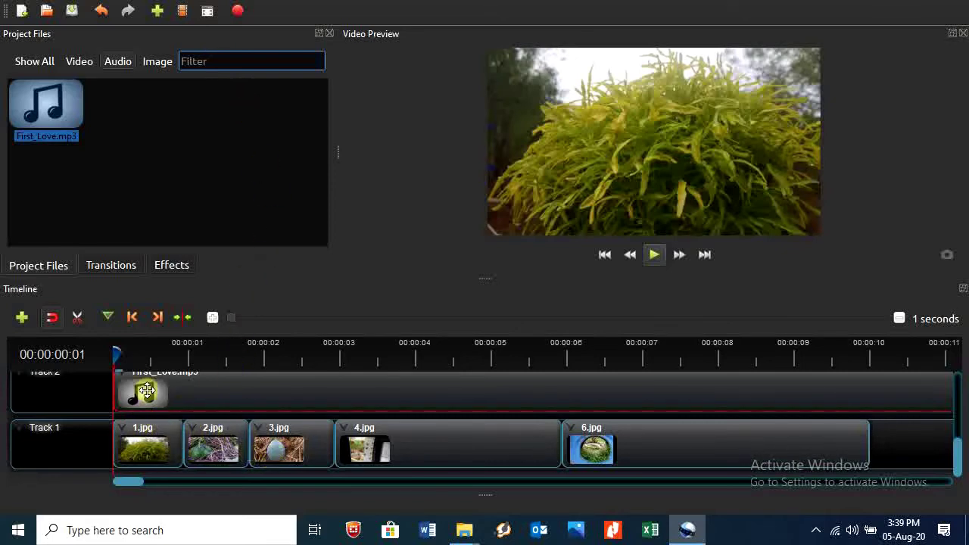
pyautogui.click(656, 256)
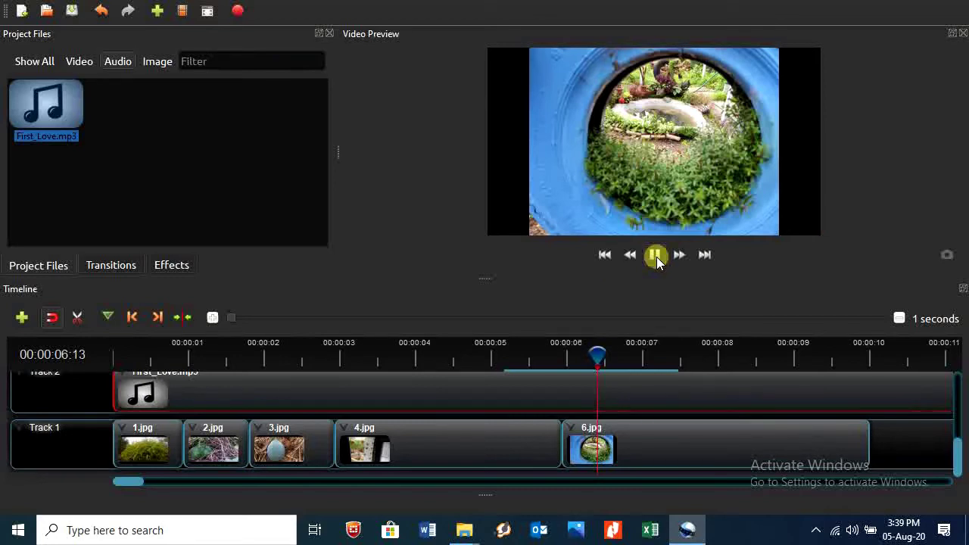
pyautogui.click(656, 256)
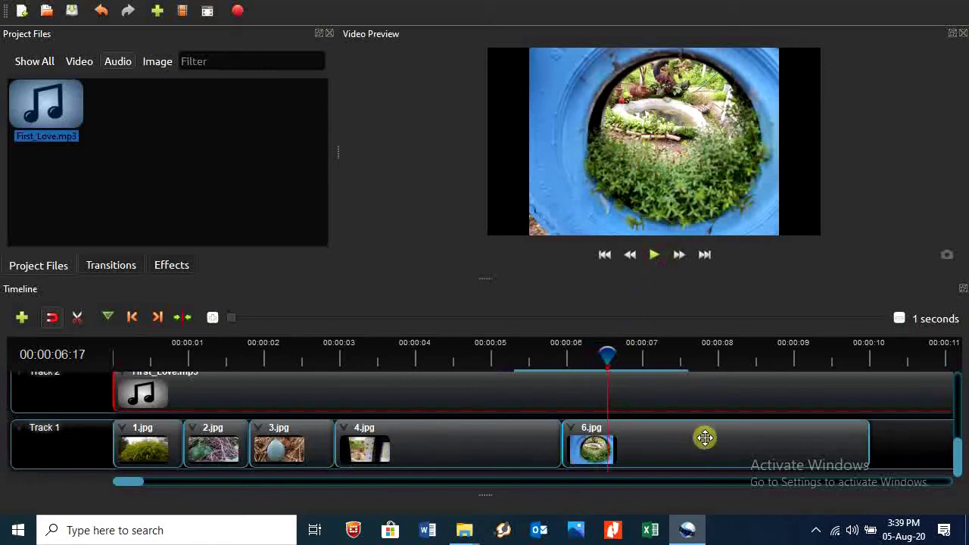
pyautogui.moveTo(705, 437); pyautogui.dragTo(892, 438)
pyautogui.moveTo(469, 444)
pyautogui.mouseDown()
pyautogui.moveTo(646, 432)
pyautogui.moveTo(522, 432)
pyautogui.mouseUp()
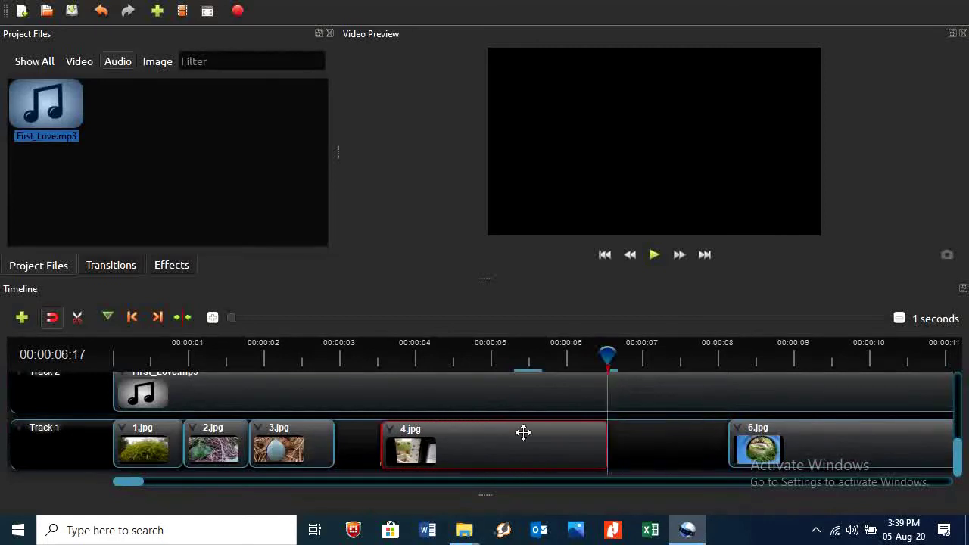
pyautogui.click(130, 445)
pyautogui.moveTo(305, 428); pyautogui.dragTo(294, 441)
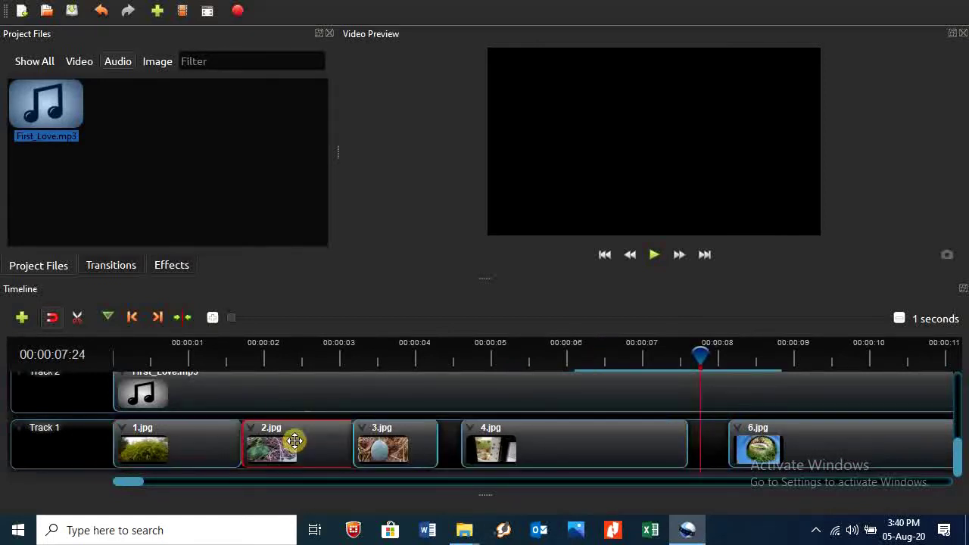
pyautogui.moveTo(417, 429)
pyautogui.mouseDown()
pyautogui.moveTo(424, 444)
pyautogui.moveTo(462, 440)
pyautogui.mouseUp()
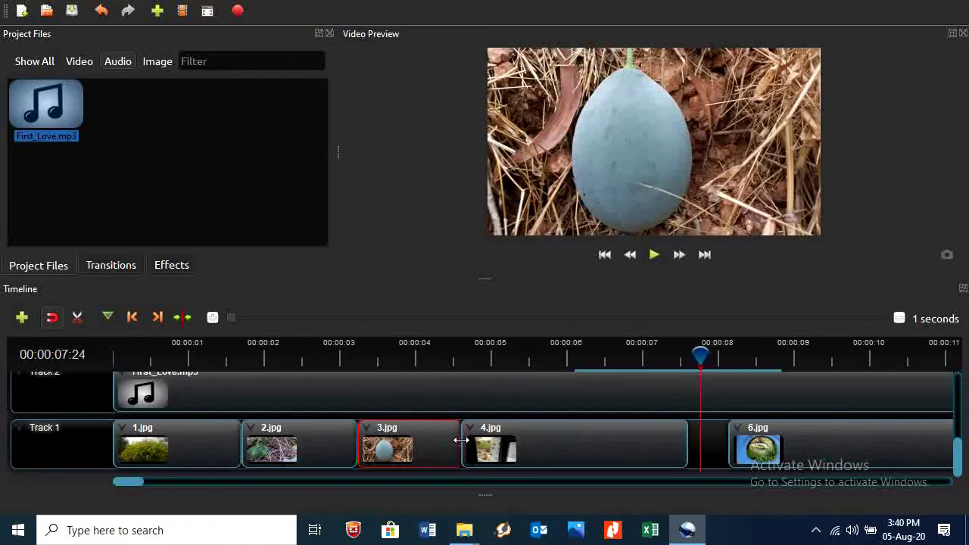
pyautogui.moveTo(768, 444); pyautogui.dragTo(690, 436)
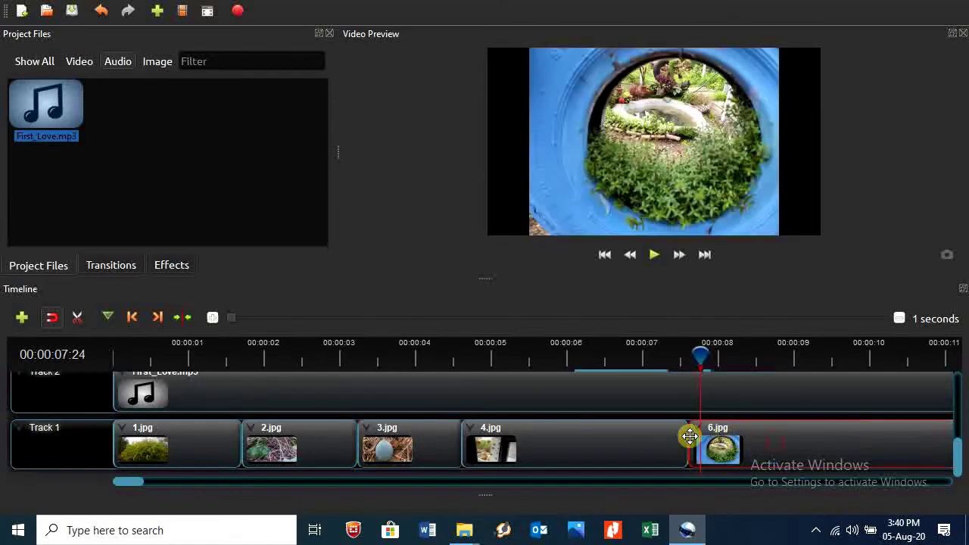
pyautogui.click(171, 424)
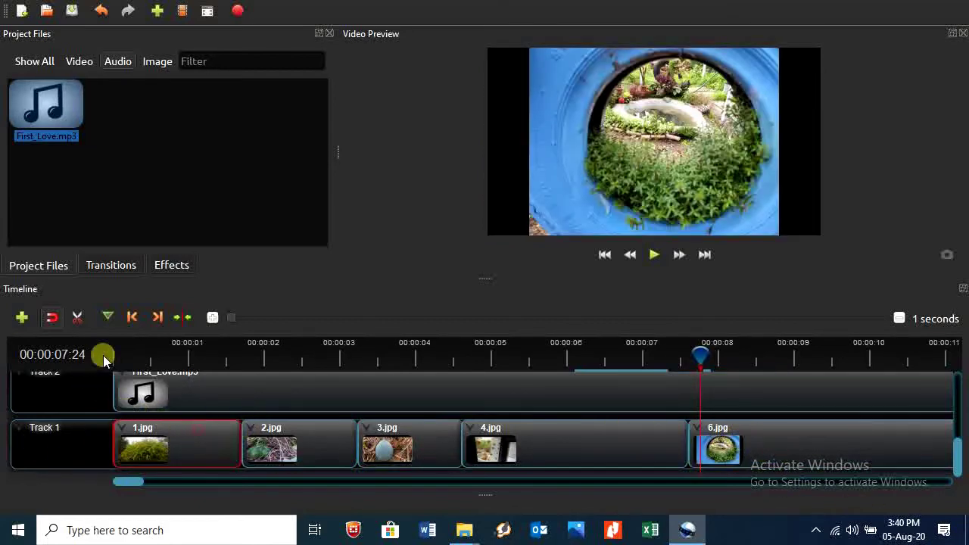
pyautogui.click(115, 356)
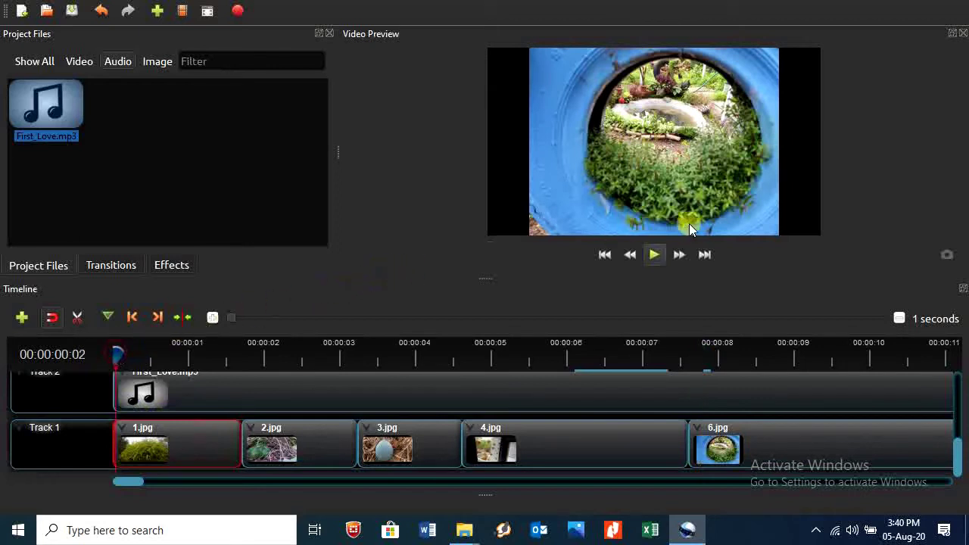
pyautogui.click(656, 258)
pyautogui.click(655, 258)
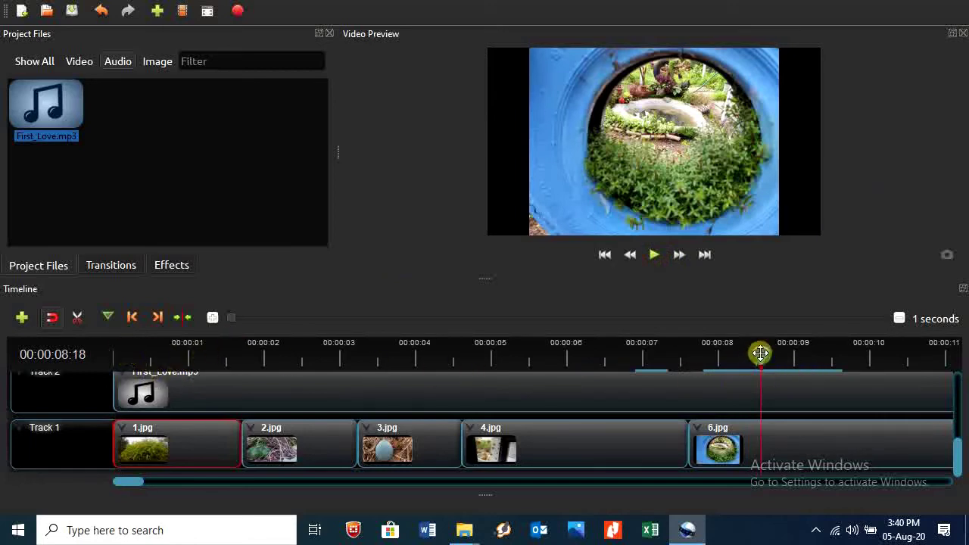
pyautogui.moveTo(761, 353); pyautogui.dragTo(116, 353)
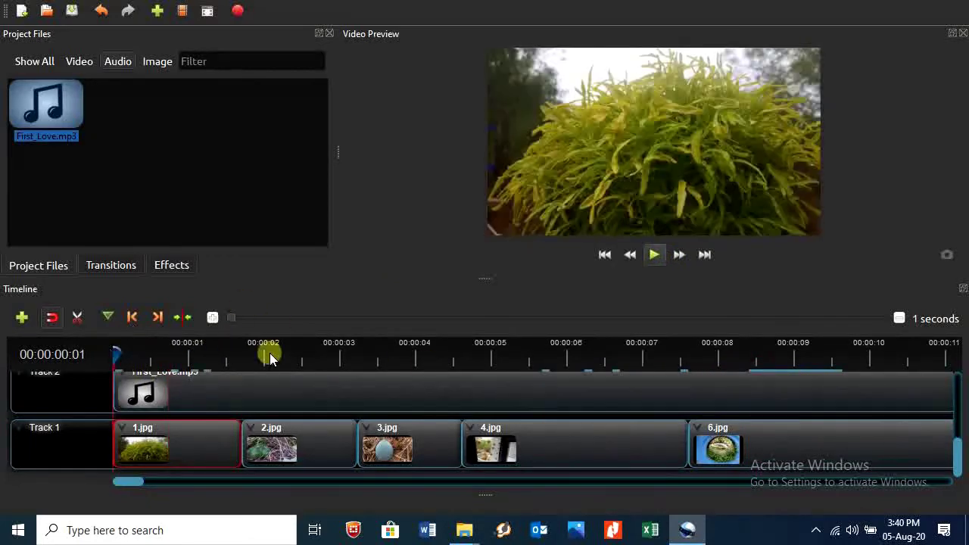
pyautogui.click(656, 254)
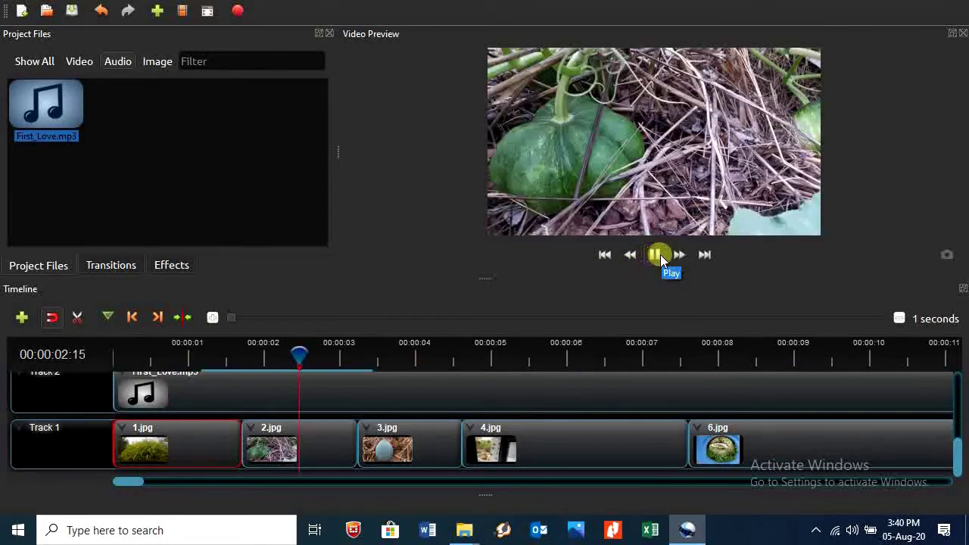
pyautogui.click(655, 255)
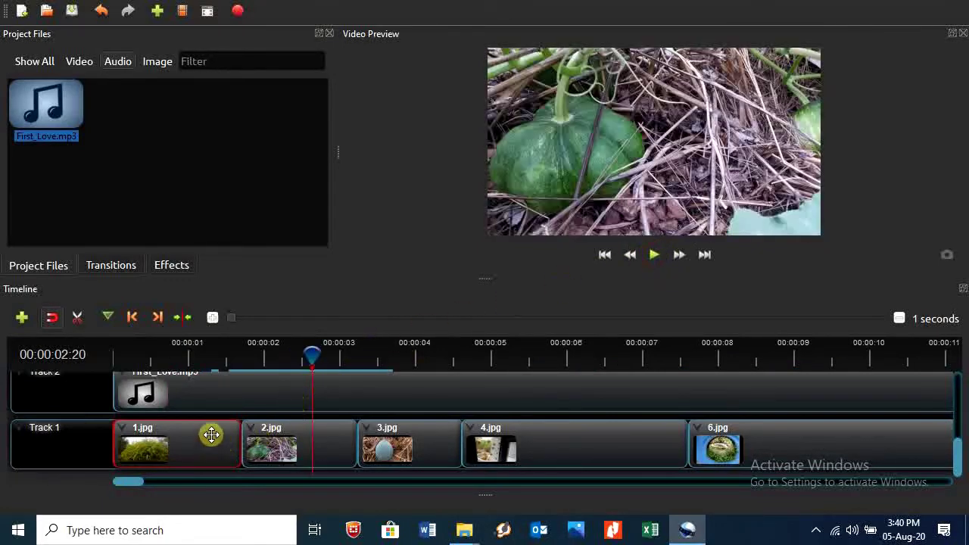
pyautogui.moveTo(318, 358)
pyautogui.mouseDown()
pyautogui.moveTo(229, 365)
pyautogui.moveTo(238, 362)
pyautogui.mouseUp()
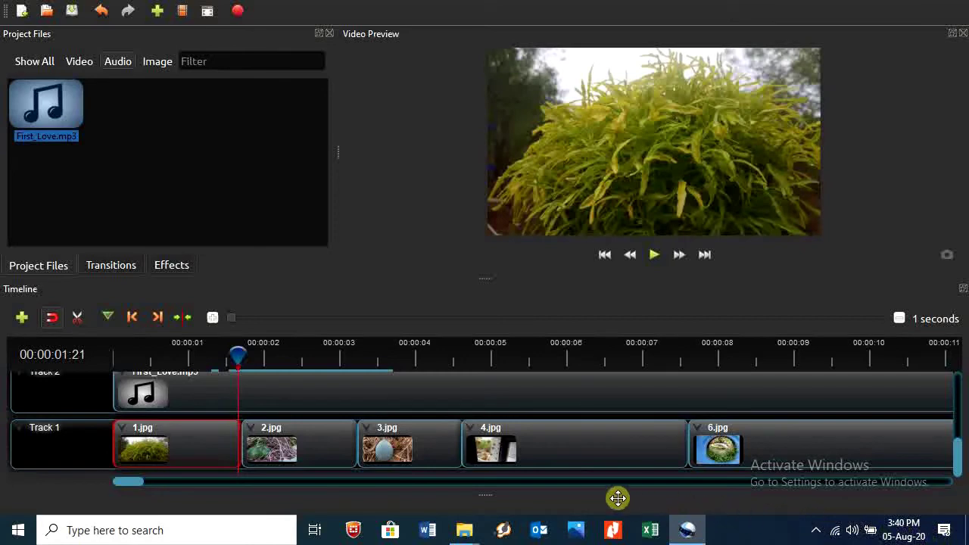
# Step: Transform 1.jpg to scale it beyond the frame and shift it up onto the plant
pyautogui.rightClick(198, 441)
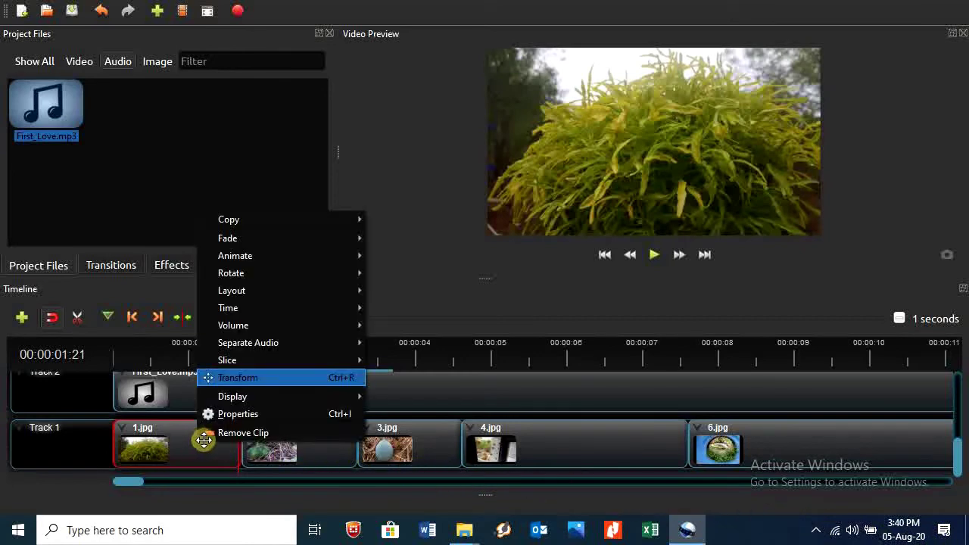
pyautogui.click(239, 379)
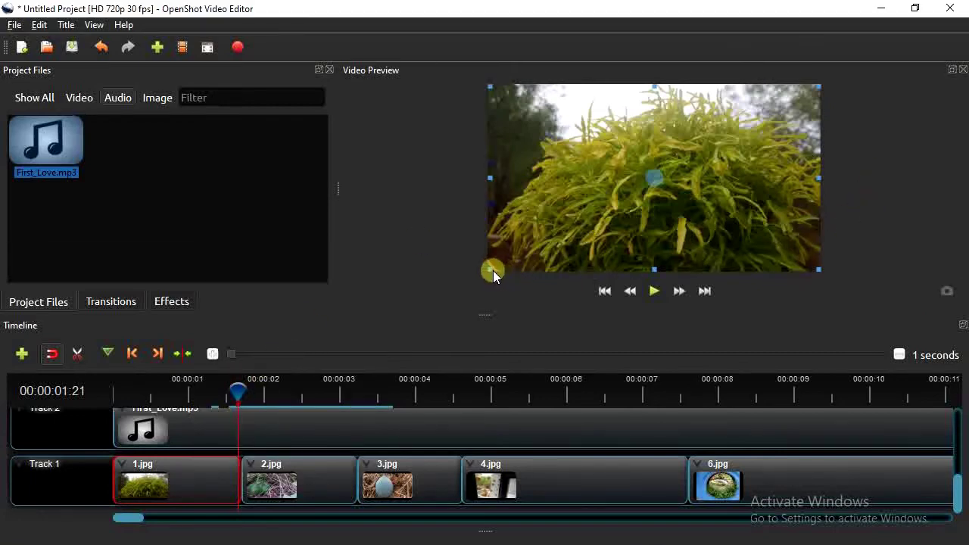
pyautogui.moveTo(491, 270); pyautogui.dragTo(349, 322)
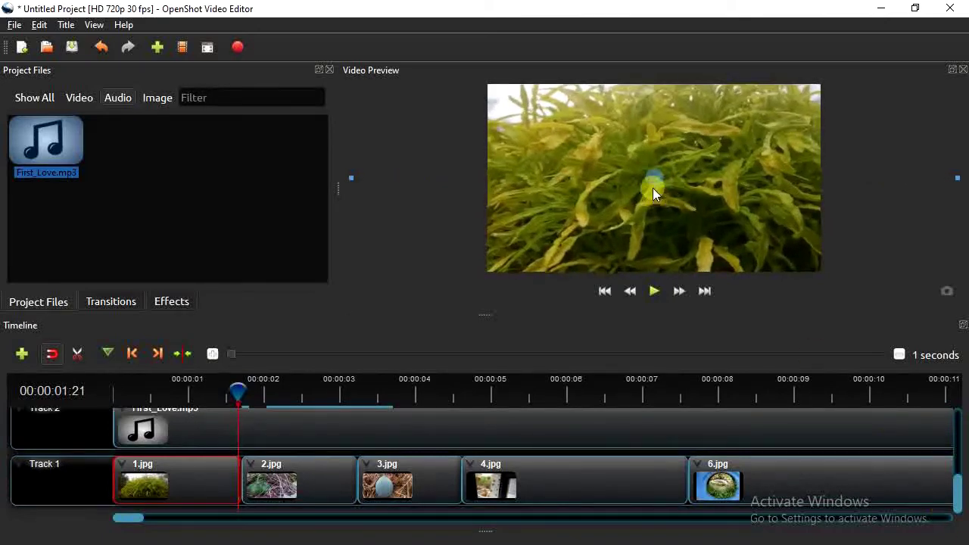
pyautogui.moveTo(654, 175)
pyautogui.mouseDown()
pyautogui.moveTo(652, 146)
pyautogui.moveTo(681, 139)
pyautogui.mouseUp()
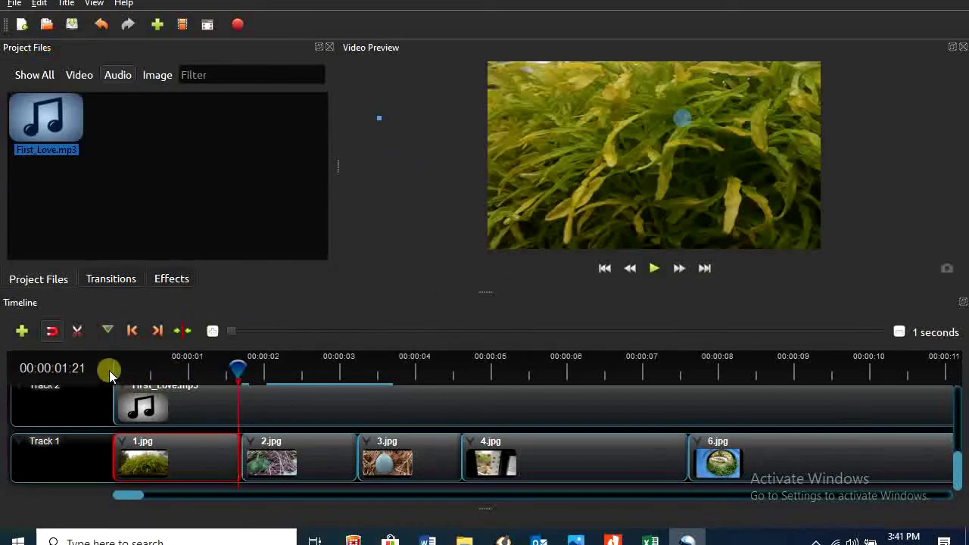
# Step: Play the zoomed photo from the start, stopping on the 2.jpg pumpkin photo
pyautogui.click(115, 362)
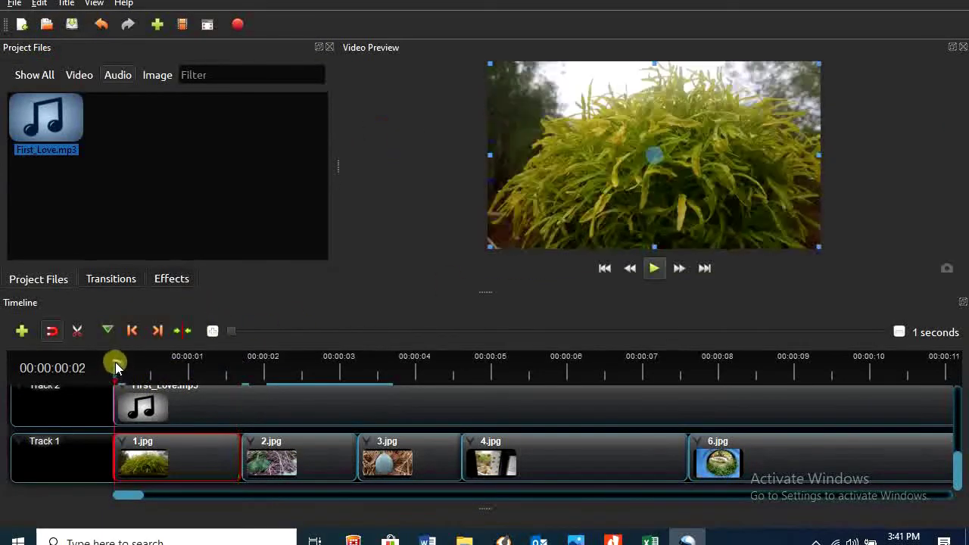
pyautogui.click(657, 270)
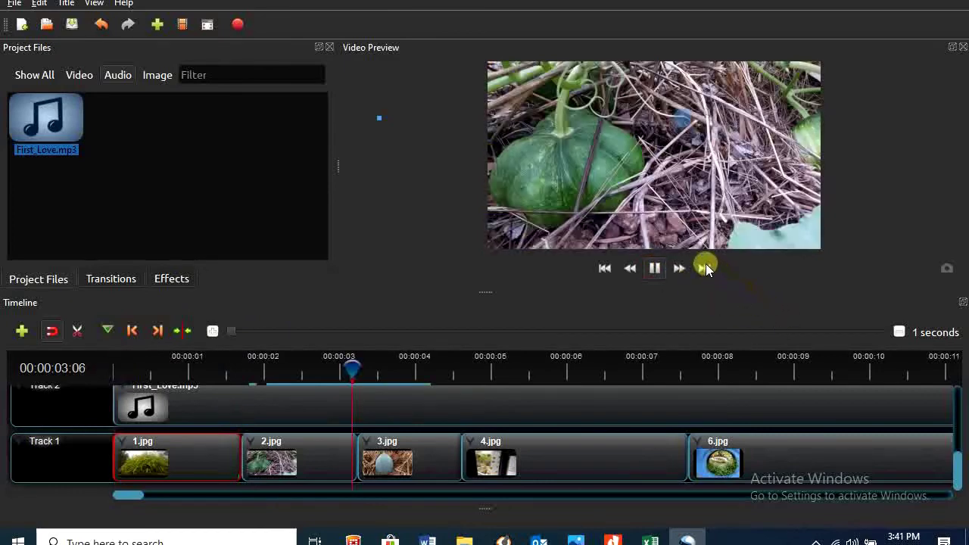
pyautogui.click(654, 269)
pyautogui.click(319, 460)
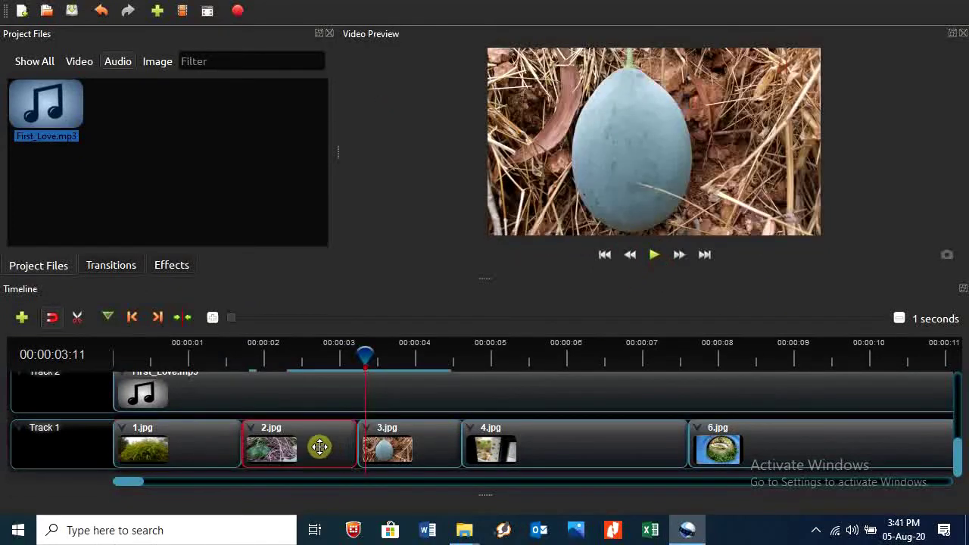
pyautogui.moveTo(359, 359); pyautogui.dragTo(353, 360)
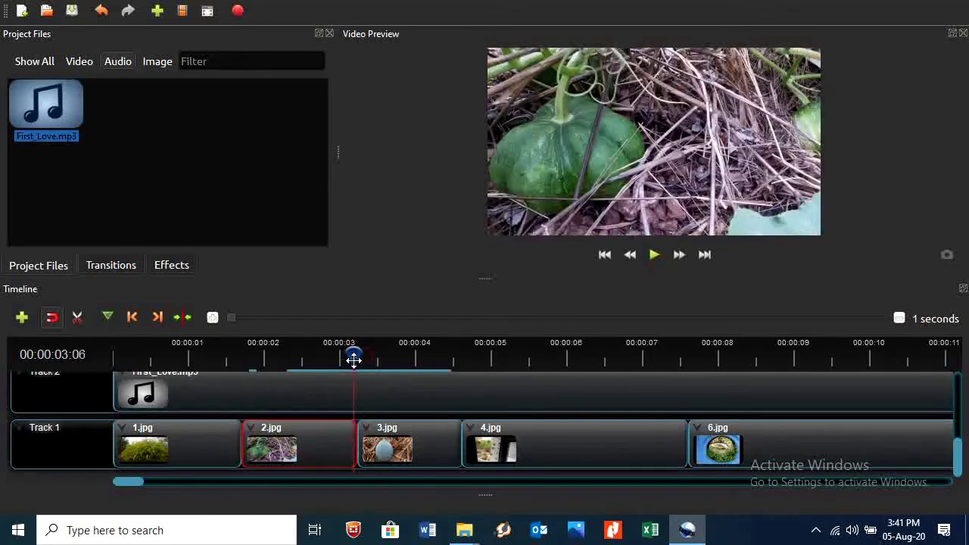
# Step: Transform 2.jpg so the pumpkin image overfills the frame, repositioned as a close-up
pyautogui.rightClick(331, 444)
pyautogui.click(362, 375)
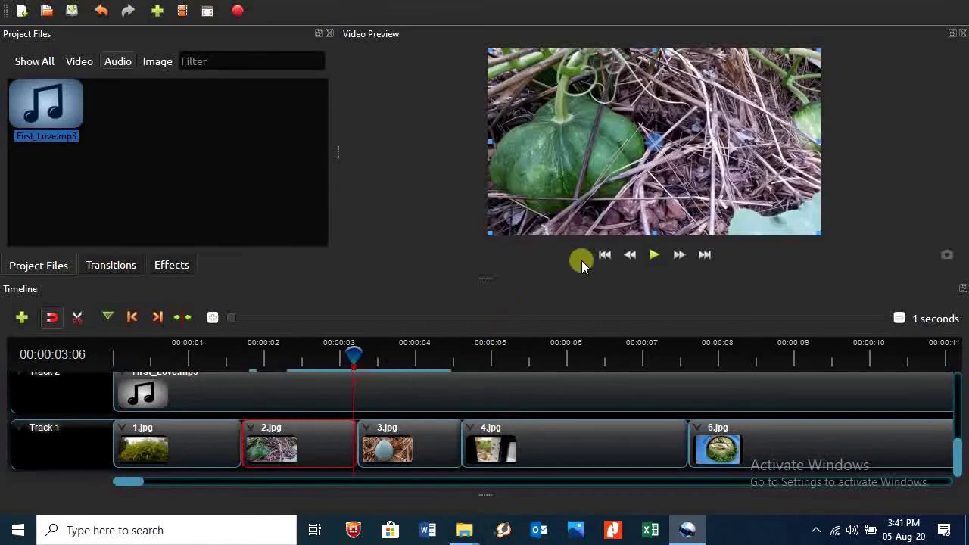
pyautogui.moveTo(656, 146); pyautogui.dragTo(723, 144)
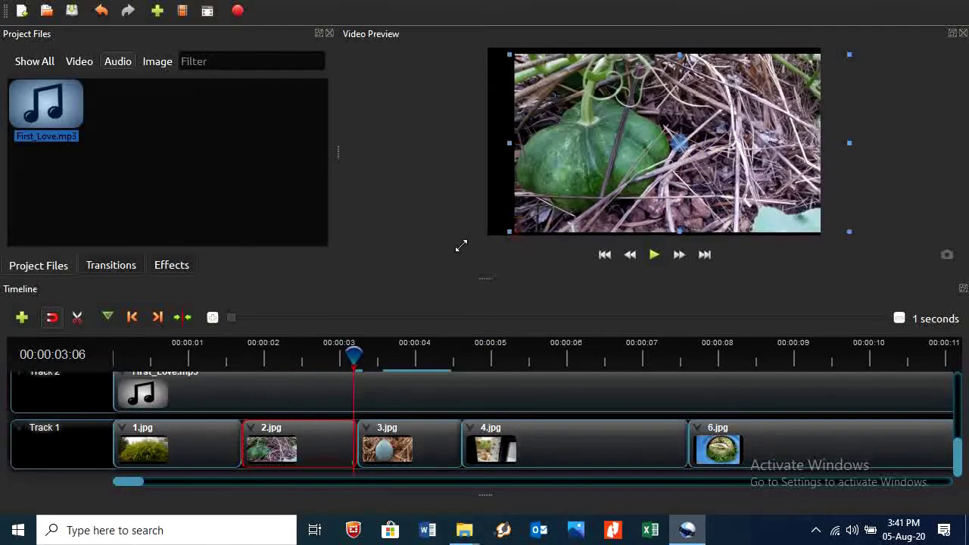
pyautogui.moveTo(512, 234); pyautogui.dragTo(372, 284)
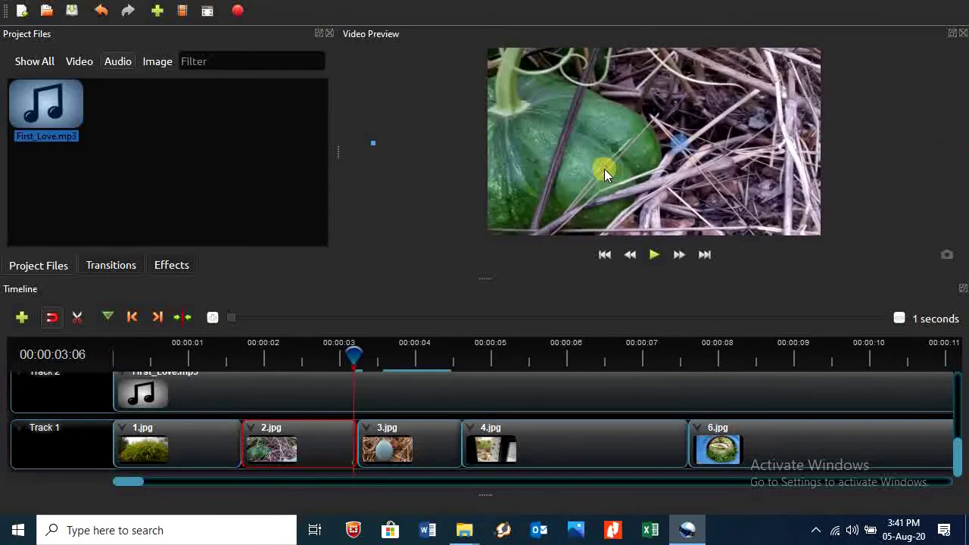
pyautogui.moveTo(605, 173)
pyautogui.mouseDown()
pyautogui.moveTo(723, 158)
pyautogui.moveTo(729, 169)
pyautogui.moveTo(775, 167)
pyautogui.mouseUp()
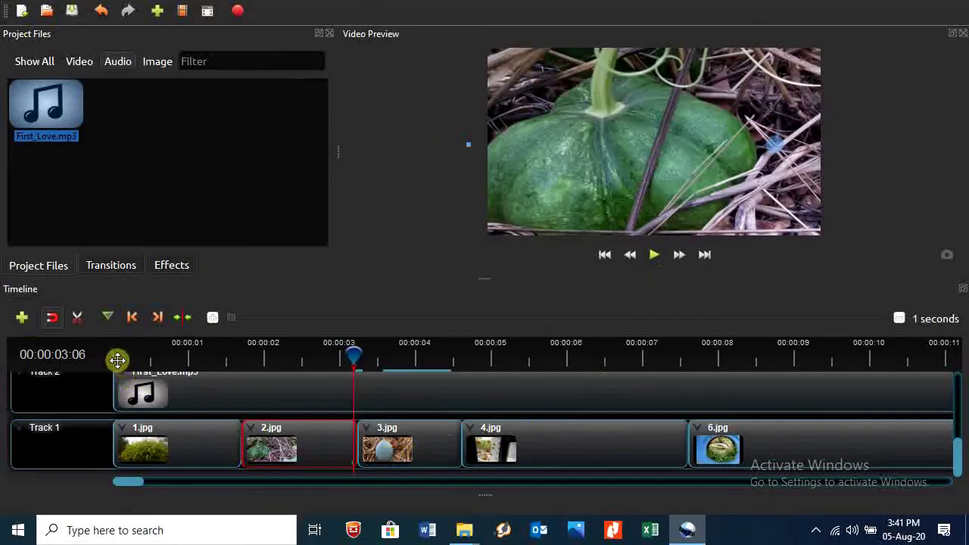
# Step: Replay the slideshow from the start to check the zoom, then move on to 3.jpg and 4.jpg
pyautogui.click(117, 361)
pyautogui.click(653, 255)
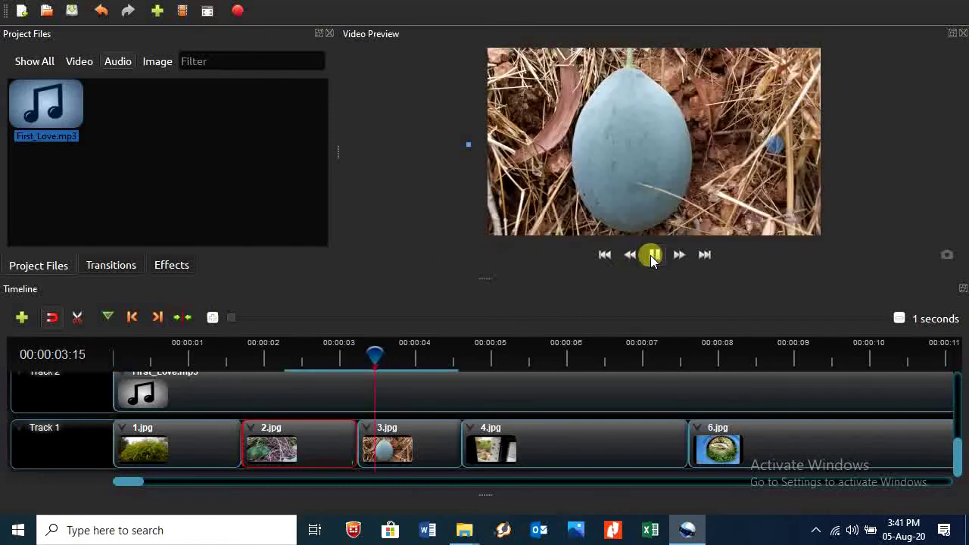
pyautogui.click(652, 256)
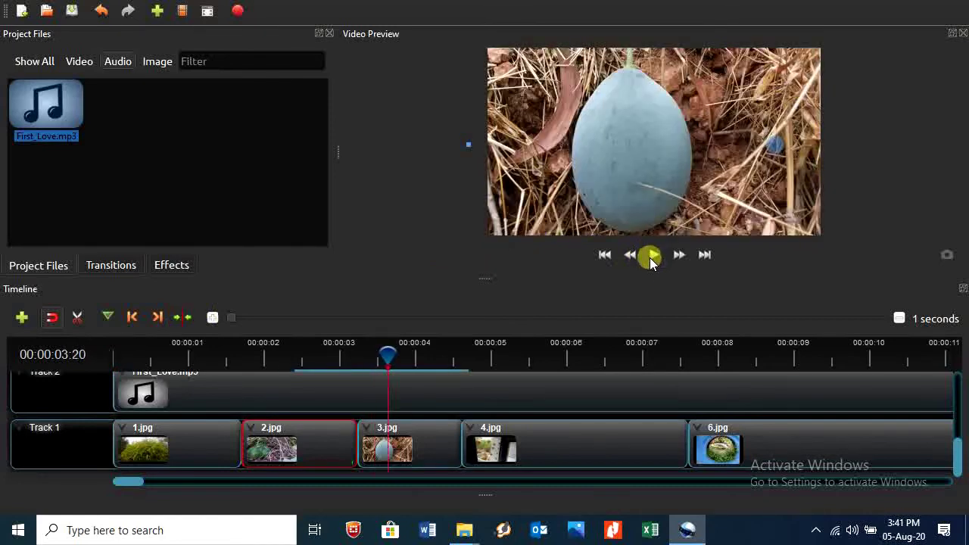
pyautogui.click(415, 451)
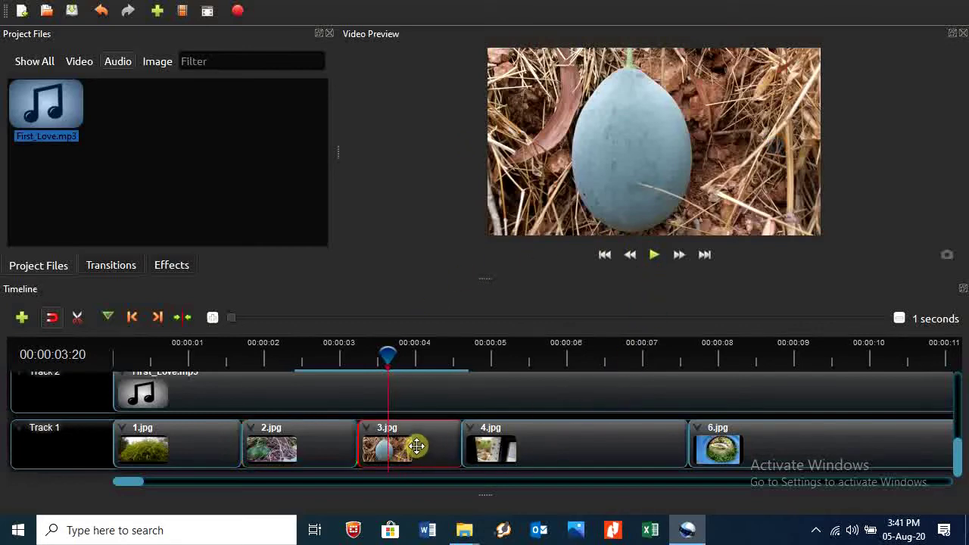
pyautogui.click(544, 365)
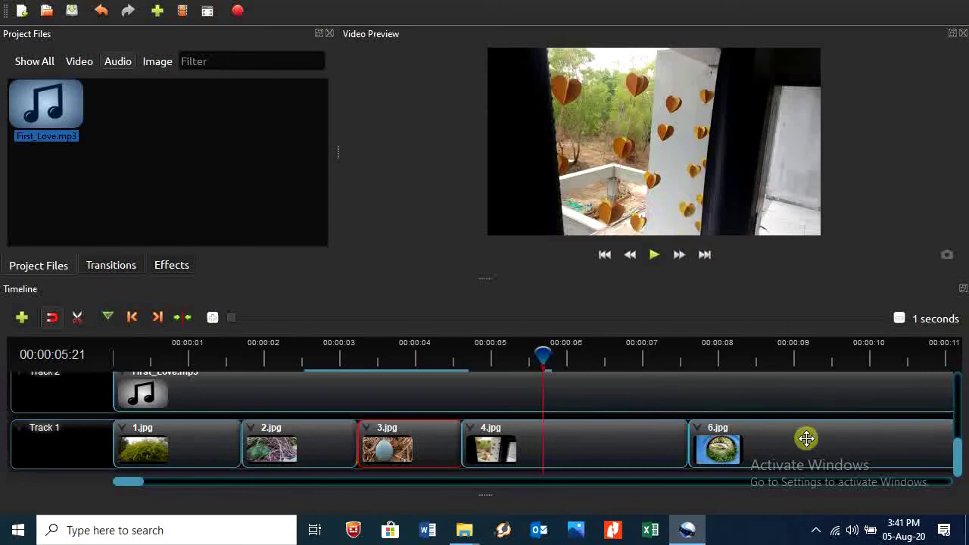
pyautogui.scroll(1, 811, 436)
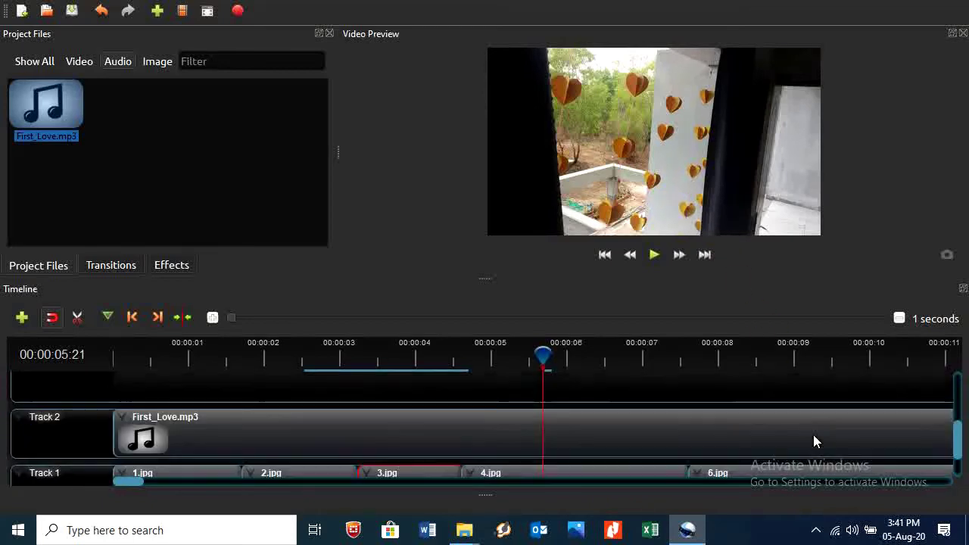
pyautogui.scroll(-1, 810, 436)
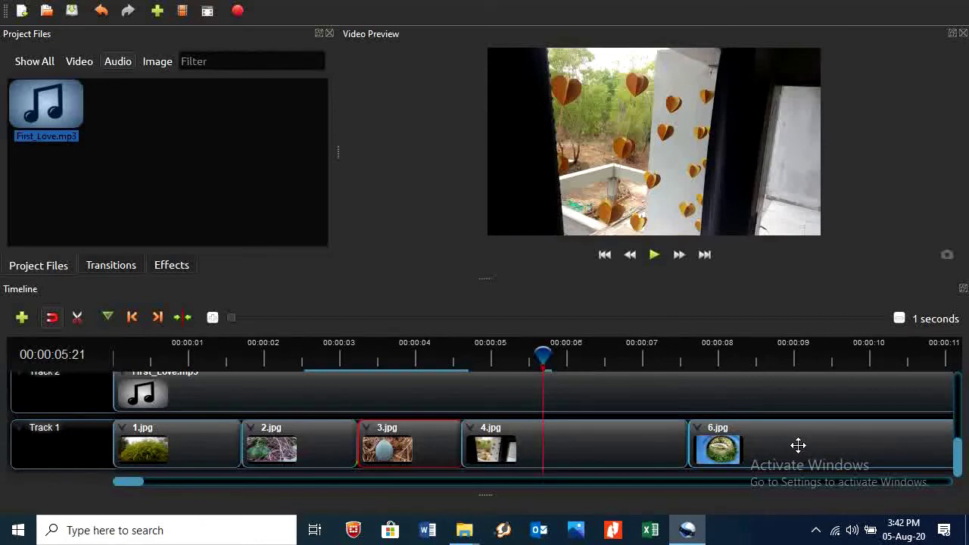
# Step: Move the 6.jpg clip up onto the upper tracks, placing it near 00:00:04:24
pyautogui.moveTo(798, 445); pyautogui.dragTo(740, 458)
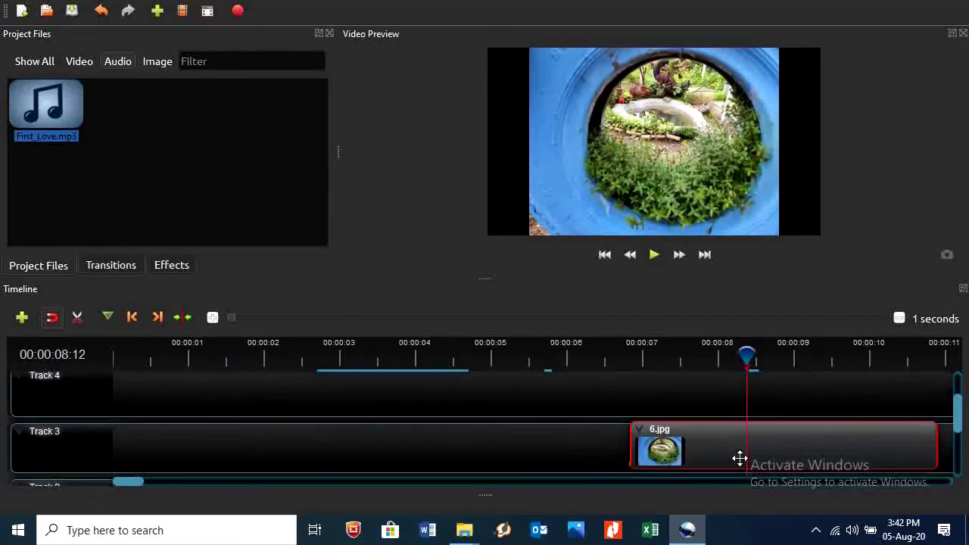
pyautogui.moveTo(739, 458); pyautogui.dragTo(731, 460)
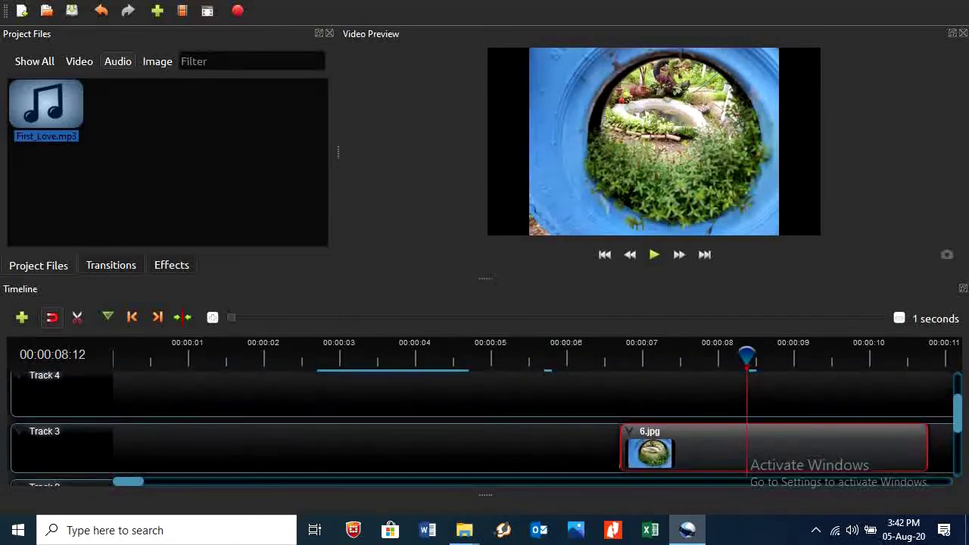
pyautogui.scroll(-3, 748, 437)
pyautogui.scroll(1, 748, 437)
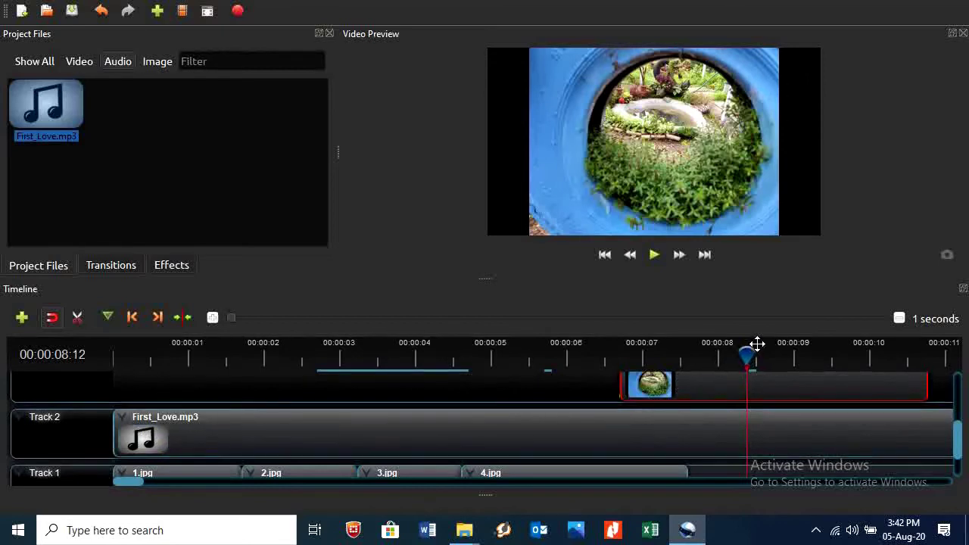
pyautogui.moveTo(745, 358); pyautogui.dragTo(463, 356)
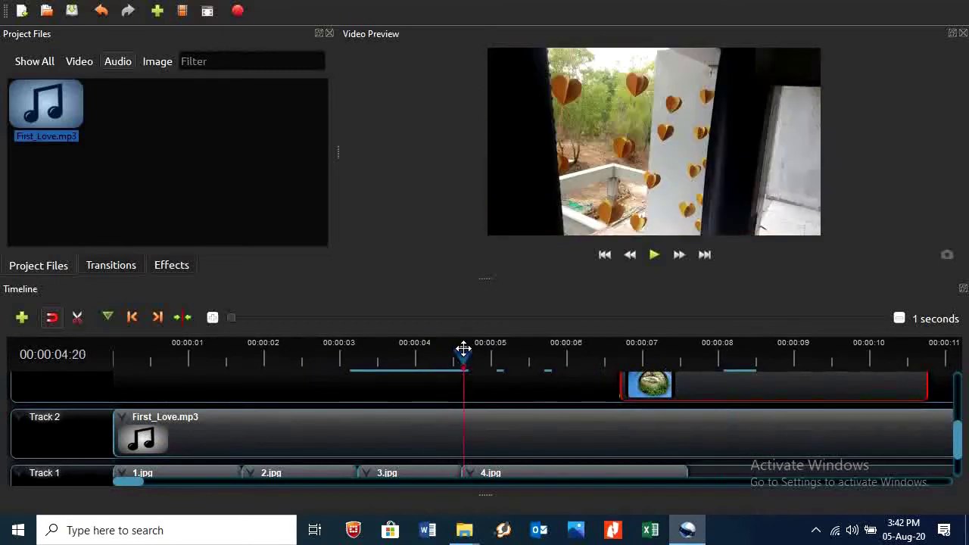
pyautogui.moveTo(699, 384); pyautogui.dragTo(542, 373)
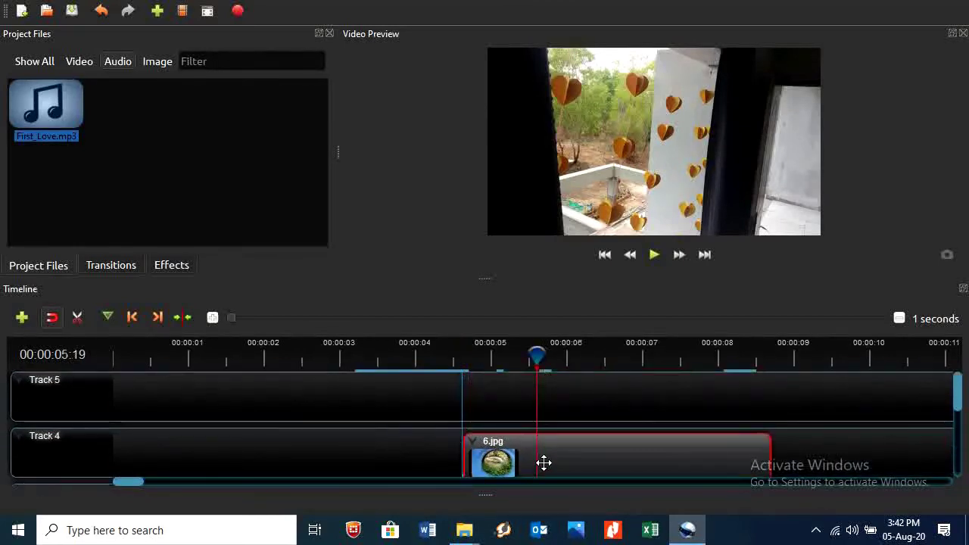
pyautogui.moveTo(541, 372); pyautogui.dragTo(543, 461)
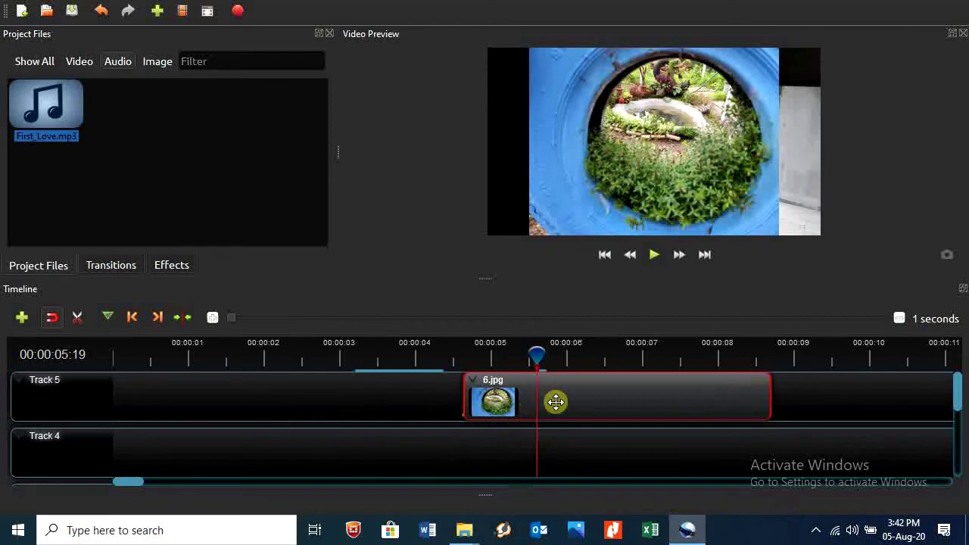
# Step: Settle 6.jpg on Track 3 and return the playhead to 00:00:04:19 at its start
pyautogui.scroll(-3, 574, 442)
pyautogui.scroll(-1, 574, 443)
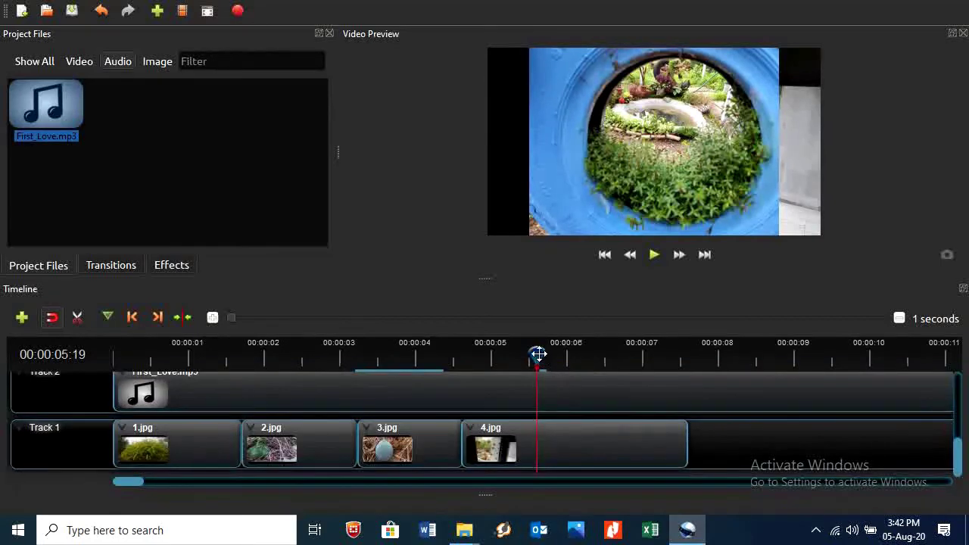
pyautogui.moveTo(537, 354); pyautogui.dragTo(487, 369)
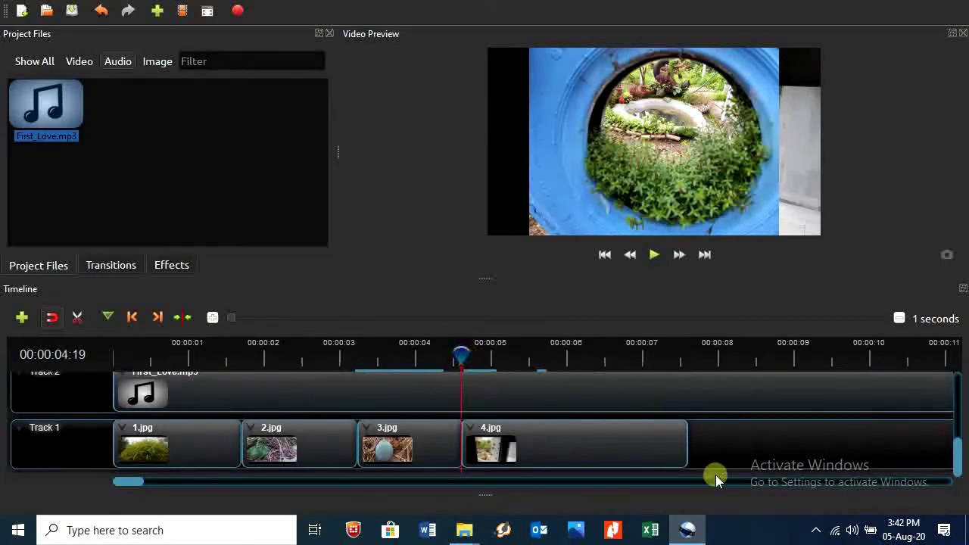
pyautogui.scroll(2, 644, 440)
pyautogui.scroll(1, 645, 440)
pyautogui.scroll(1, 645, 439)
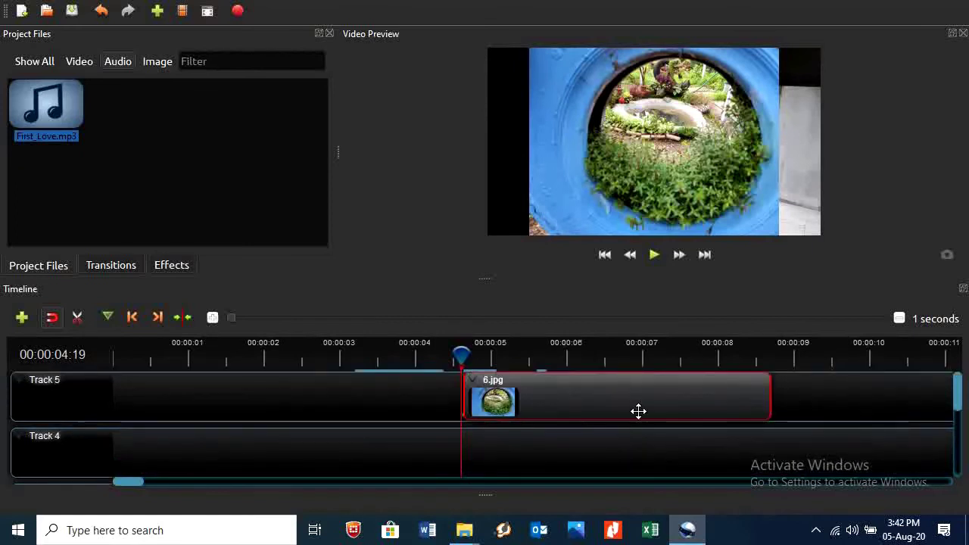
pyautogui.moveTo(639, 411)
pyautogui.mouseDown()
pyautogui.moveTo(631, 448)
pyautogui.moveTo(630, 438)
pyautogui.mouseUp()
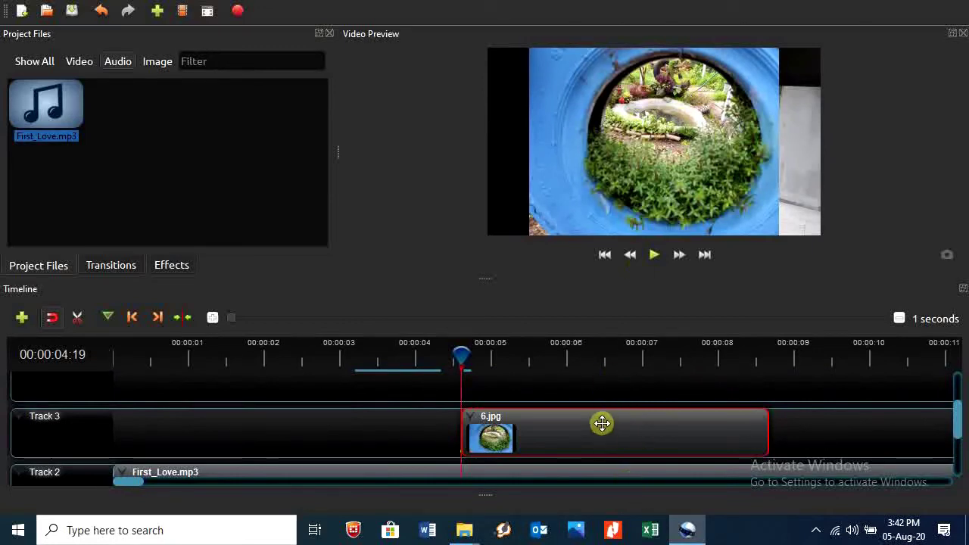
pyautogui.moveTo(461, 354)
pyautogui.mouseDown()
pyautogui.moveTo(466, 364)
pyautogui.moveTo(552, 366)
pyautogui.mouseUp()
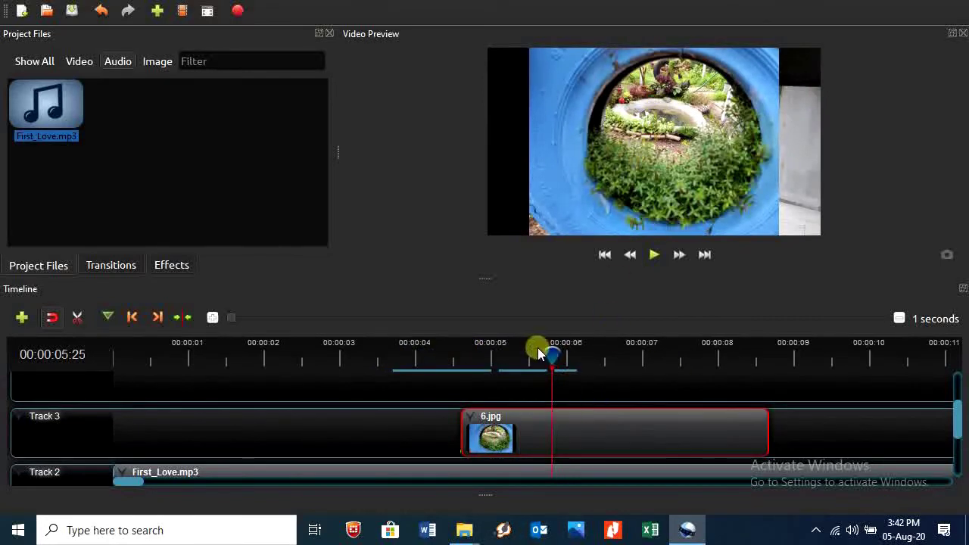
pyautogui.moveTo(553, 353); pyautogui.dragTo(460, 350)
# Step: Use Transform on the 6.jpg clip to scale its picture down to a small overlay
pyautogui.rightClick(555, 428)
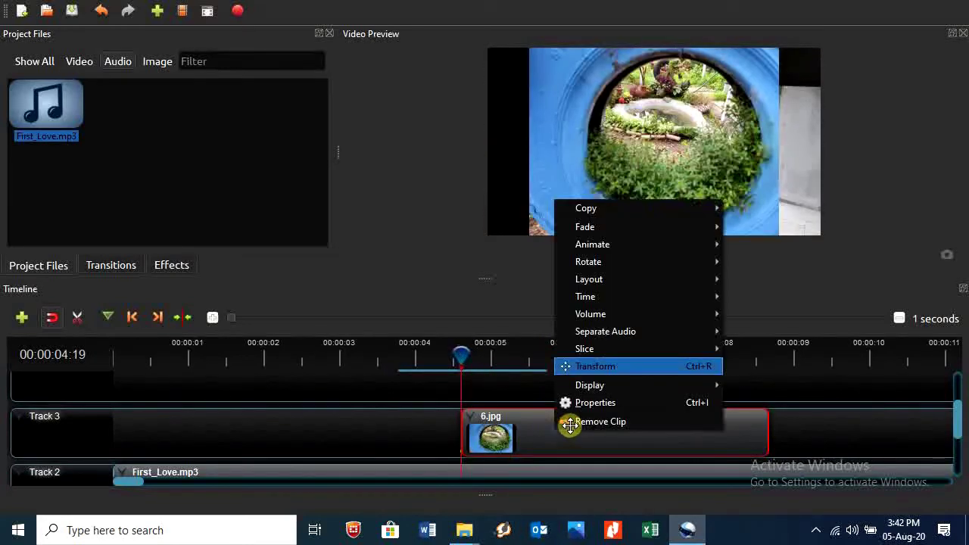
pyautogui.click(595, 366)
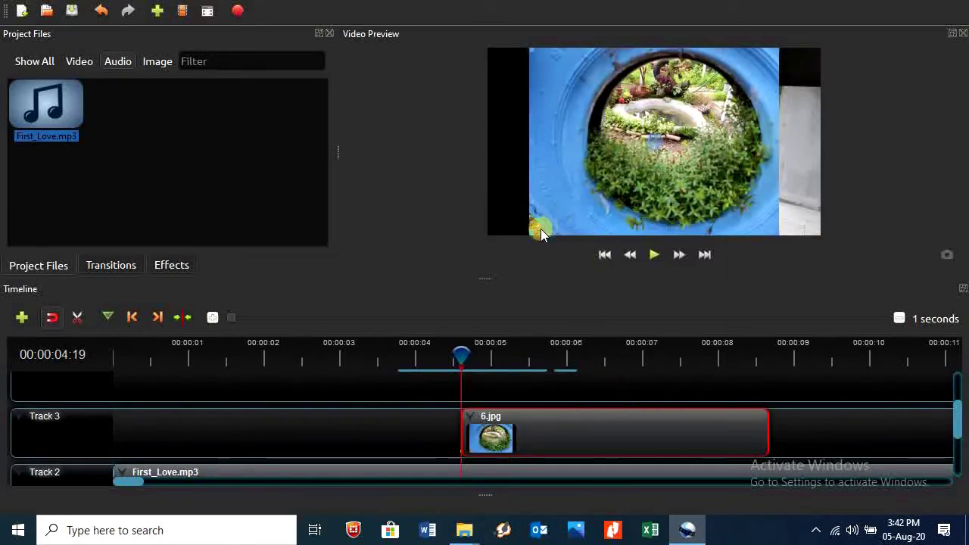
pyautogui.moveTo(541, 229); pyautogui.dragTo(600, 172)
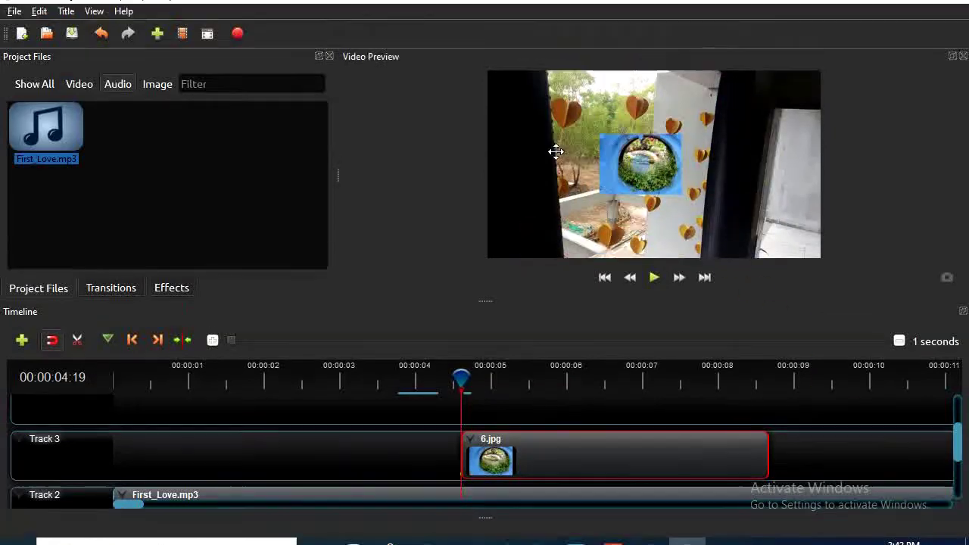
pyautogui.moveTo(635, 139)
pyautogui.mouseDown()
pyautogui.moveTo(508, 94)
pyautogui.moveTo(533, 113)
pyautogui.mouseUp()
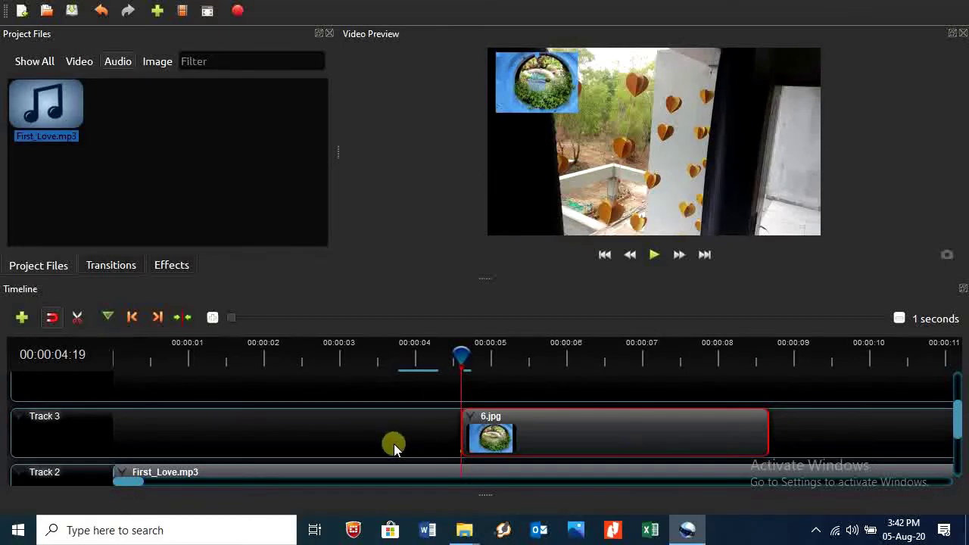
# Step: Check the overlay at several playhead times and place it on the frame's right side
pyautogui.moveTo(462, 356); pyautogui.dragTo(764, 356)
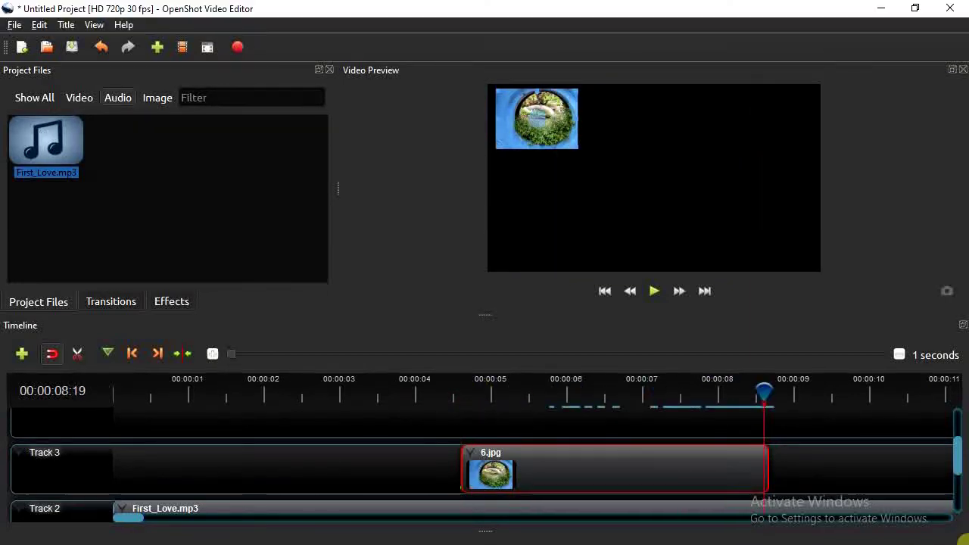
pyautogui.moveTo(535, 118); pyautogui.dragTo(537, 234)
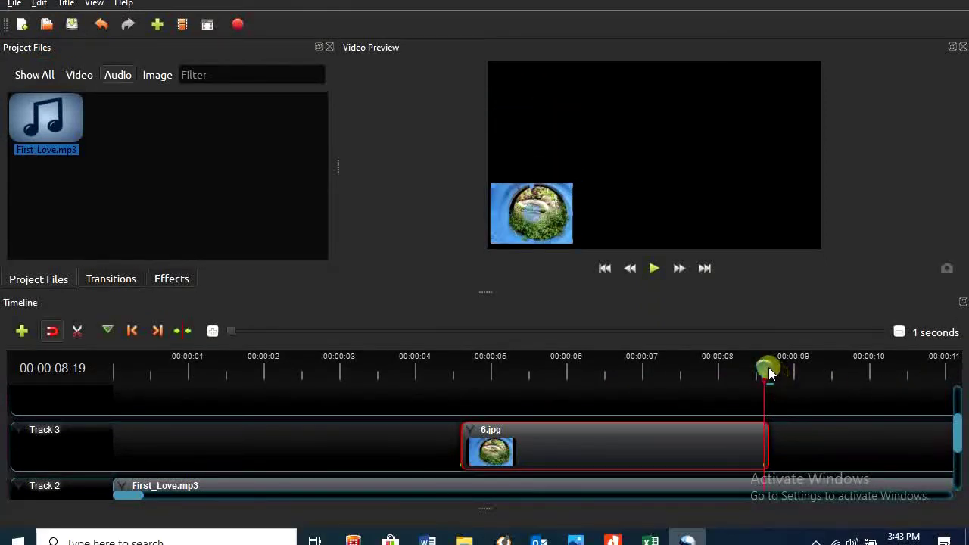
pyautogui.moveTo(768, 369); pyautogui.dragTo(594, 365)
pyautogui.click(540, 191)
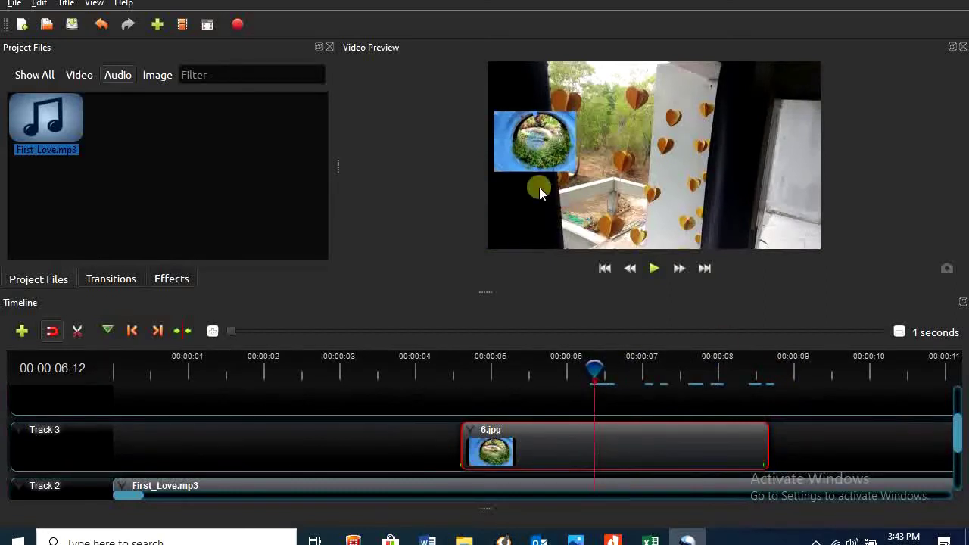
pyautogui.moveTo(540, 152); pyautogui.dragTo(787, 166)
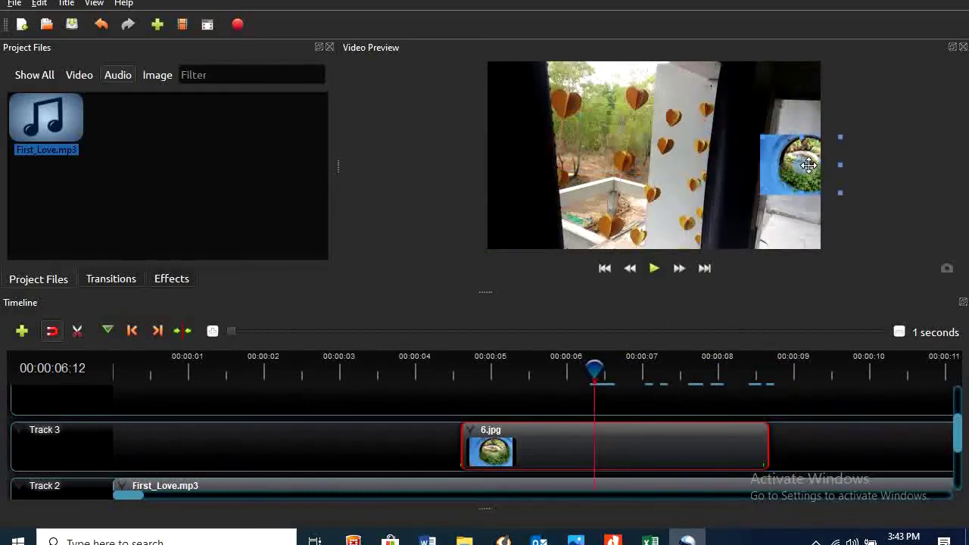
pyautogui.click(744, 402)
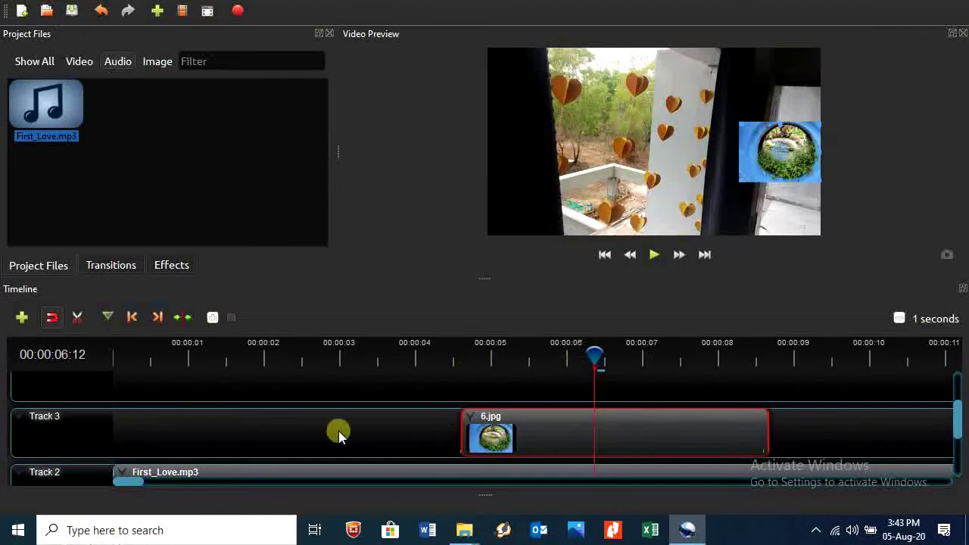
# Step: Set the playhead to 00:00:08:21 and stretch the 4.jpg clip on Track 1 to reach it
pyautogui.scroll(-3, 738, 444)
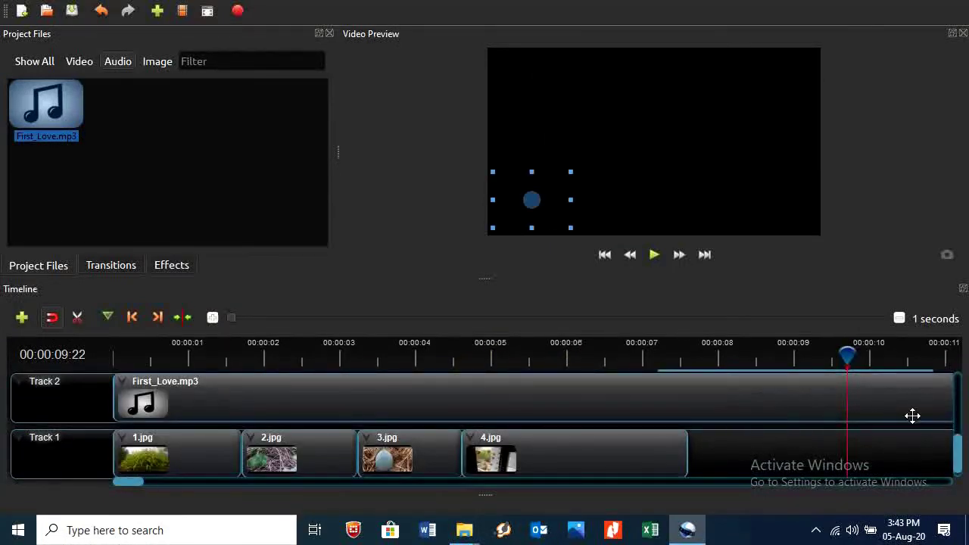
pyautogui.scroll(1, 911, 413)
pyautogui.scroll(-1, 911, 413)
pyautogui.scroll(-1, 803, 406)
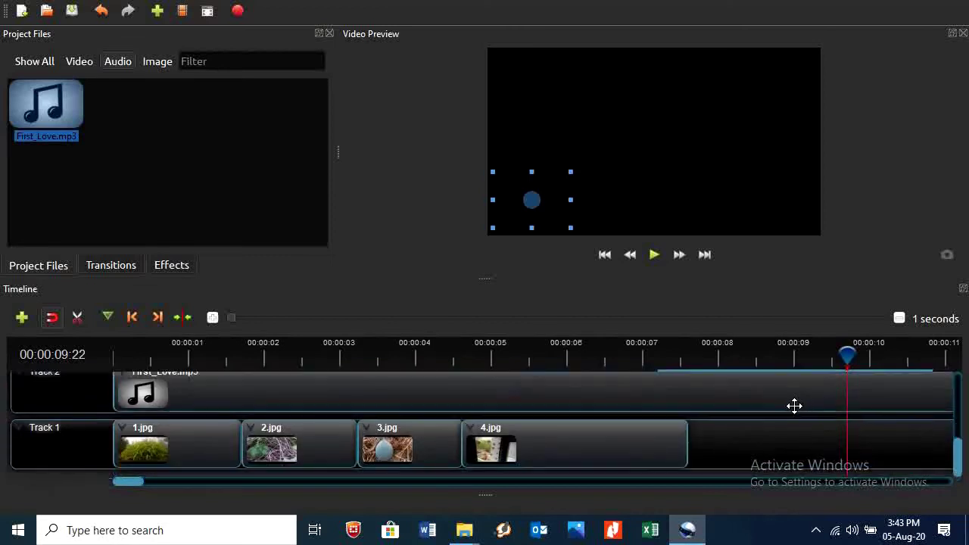
pyautogui.scroll(1, 788, 407)
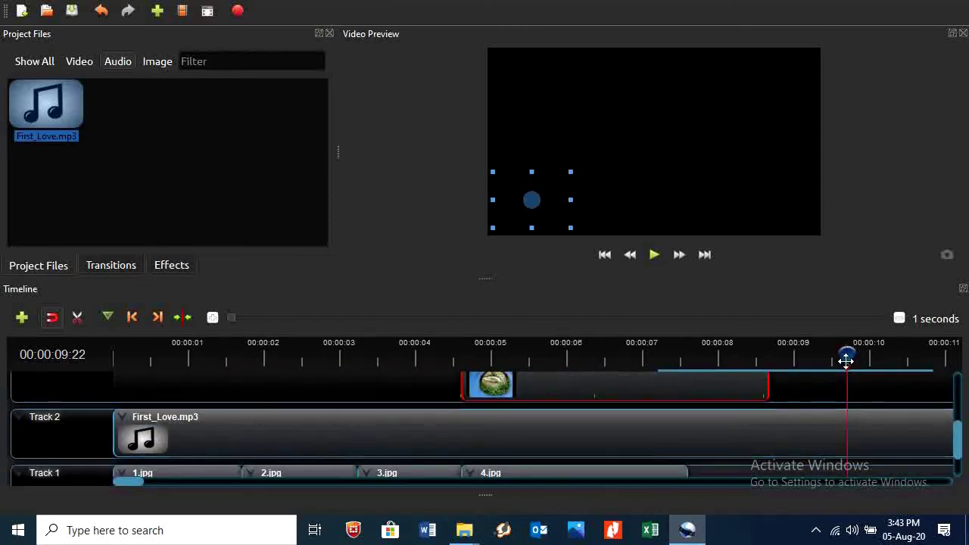
pyautogui.moveTo(847, 350); pyautogui.dragTo(770, 353)
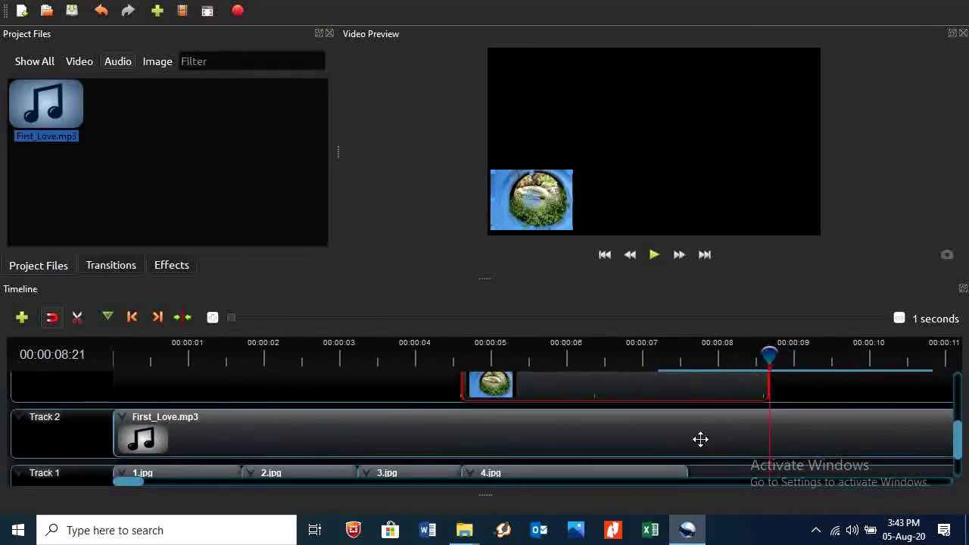
pyautogui.moveTo(686, 472); pyautogui.dragTo(762, 474)
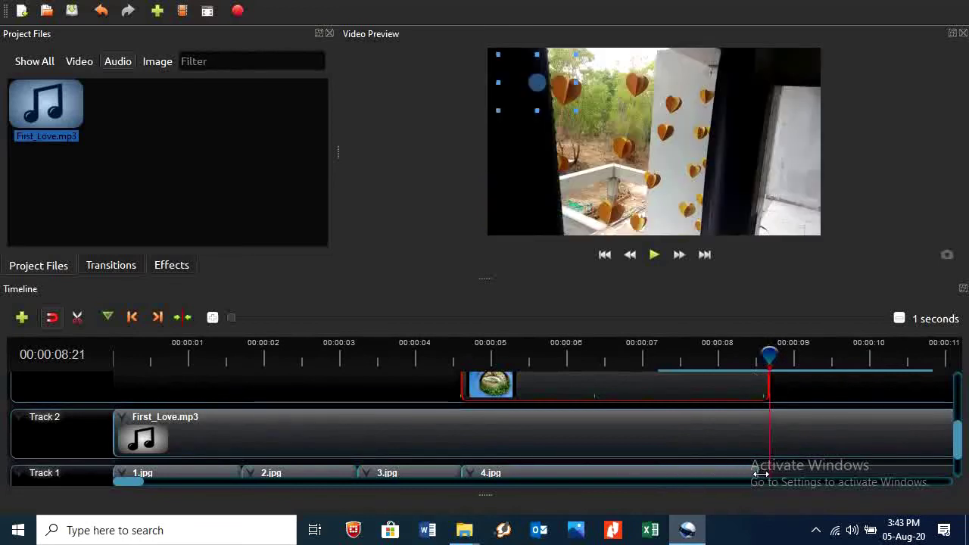
pyautogui.click(704, 429)
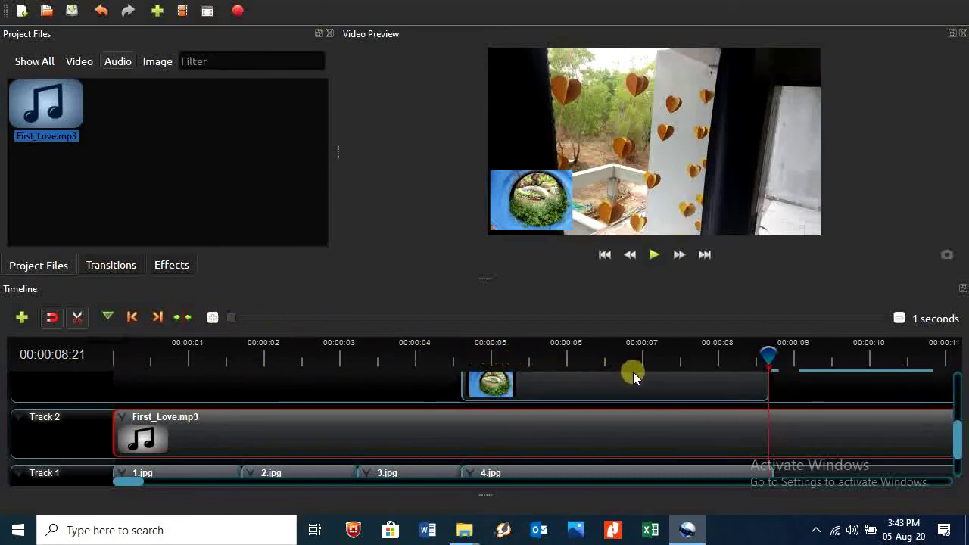
# Step: Split First_Love.mp3 with the Razor at 00:00:08:21 and remove the tail piece
pyautogui.click(78, 316)
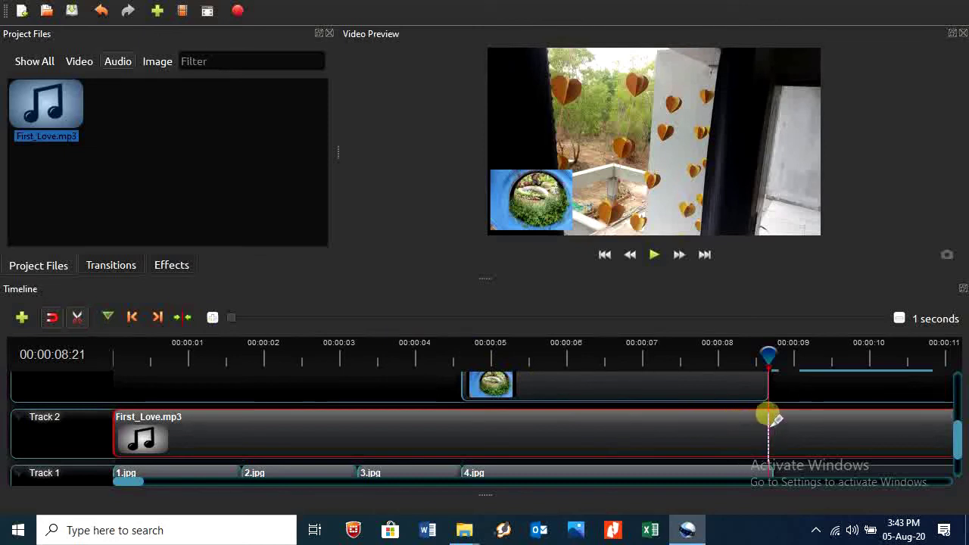
pyautogui.click(768, 417)
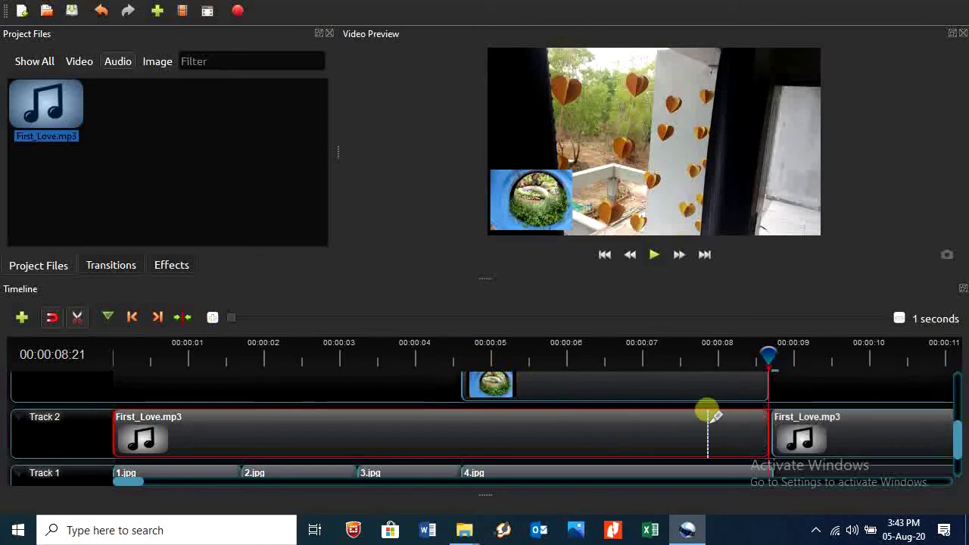
pyautogui.click(72, 319)
pyautogui.click(834, 439)
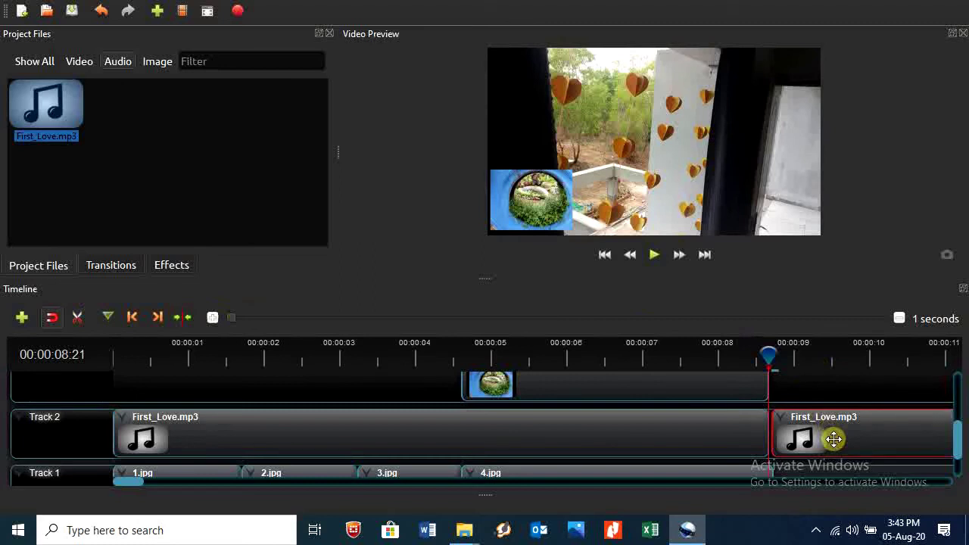
pyautogui.rightClick(834, 439)
pyautogui.click(833, 430)
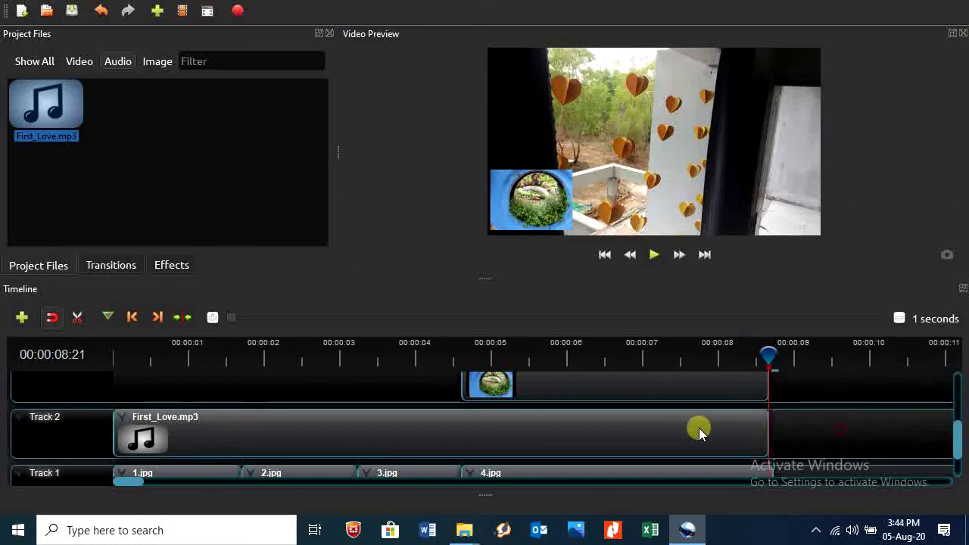
pyautogui.rightClick(316, 425)
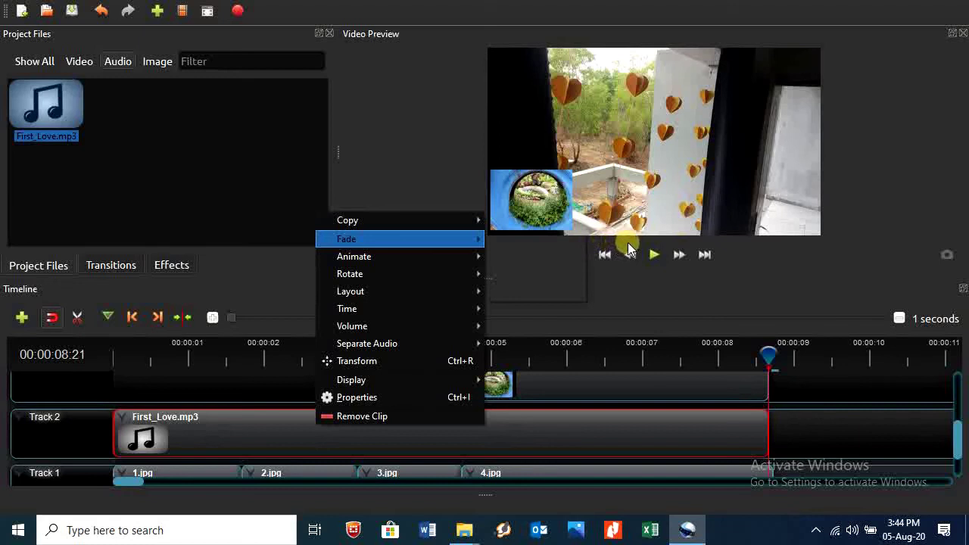
pyautogui.click(829, 456)
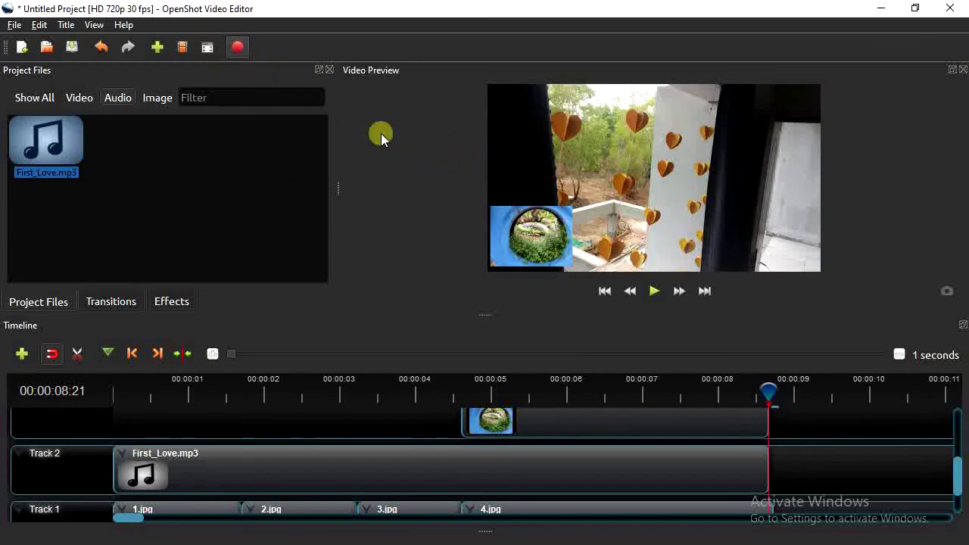
# Step: Export the project as OUTPUT in MP4 (h.264), HD 720p 30 fps, High quality
pyautogui.click(239, 48)
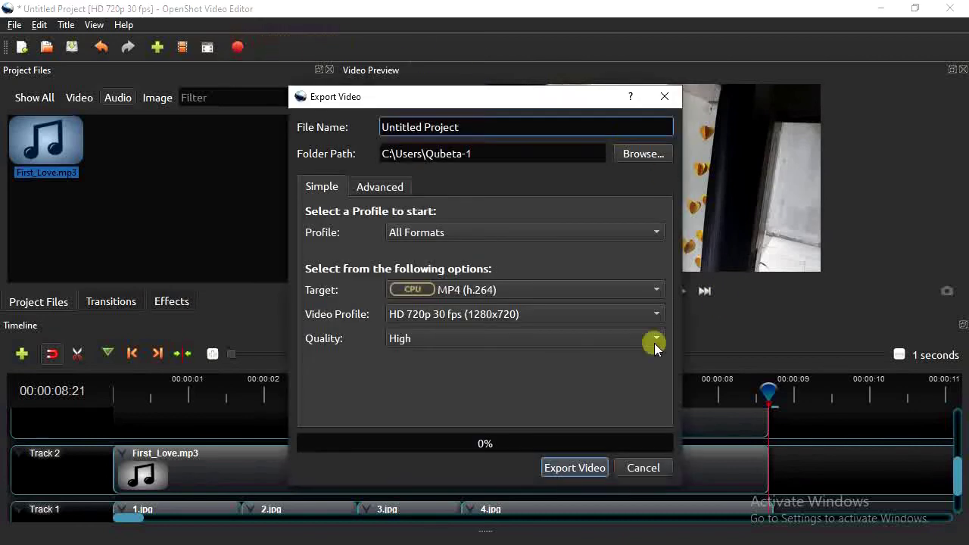
pyautogui.tripleClick(470, 128)
pyautogui.write('O')
pyautogui.write('UTPUT')
pyautogui.press('Tab')
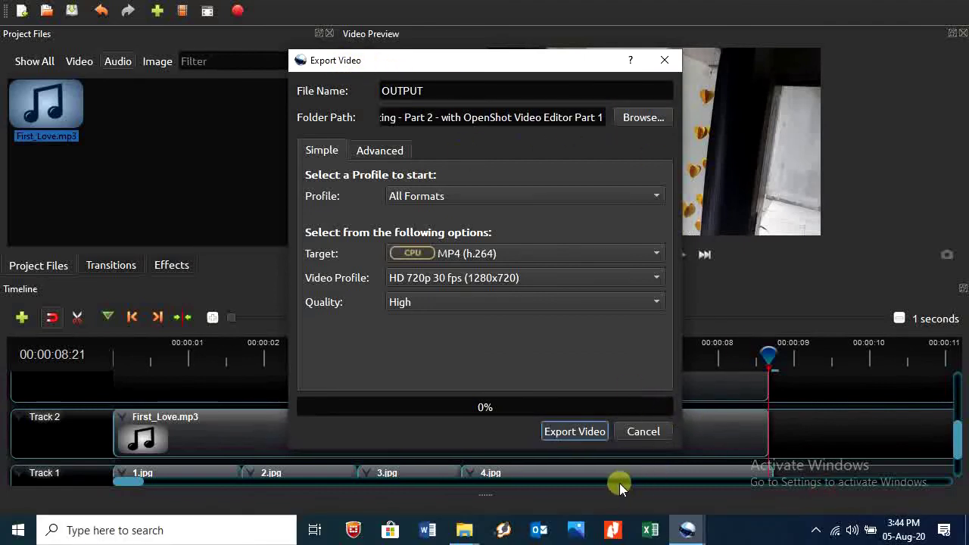
pyautogui.click(581, 438)
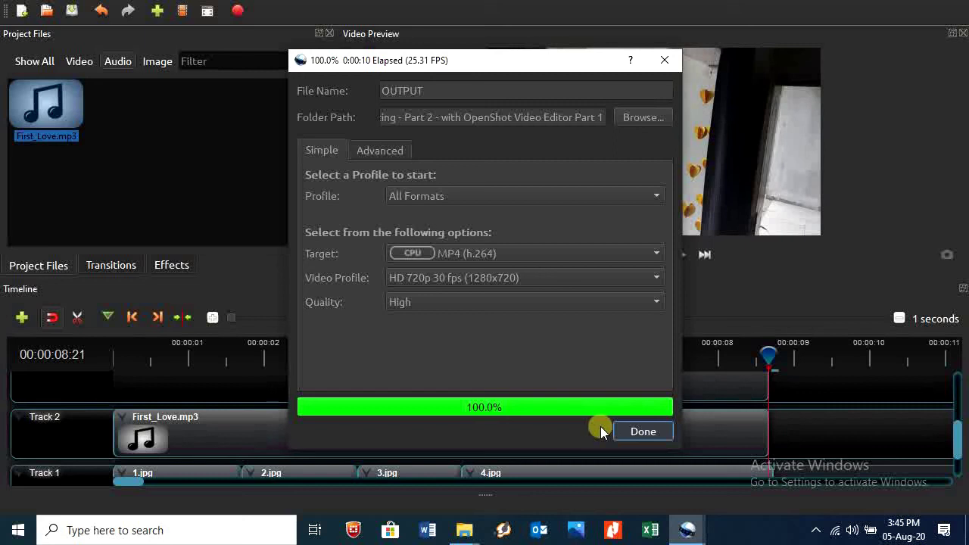
# Step: Close the finished export and open the ER12 project folder in File Explorer
pyautogui.click(618, 431)
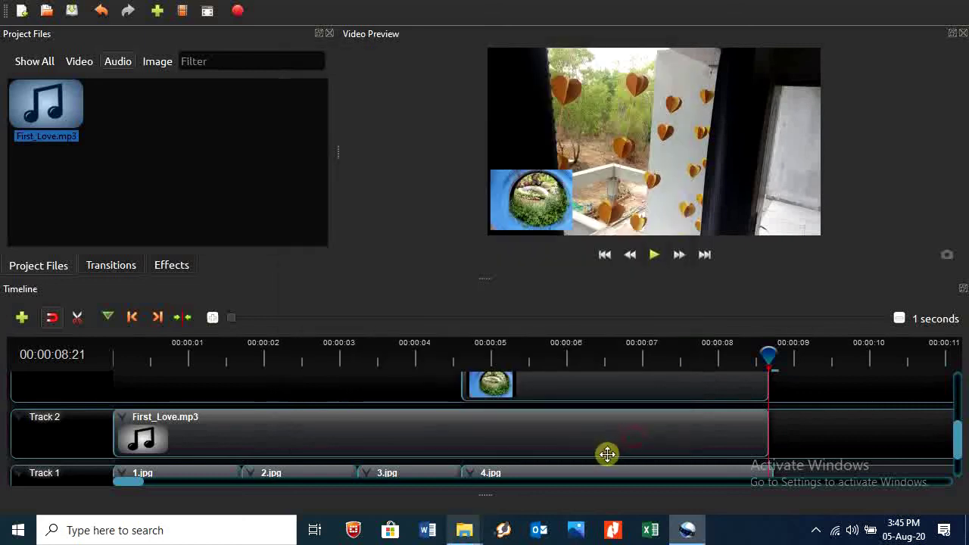
pyautogui.rightClick(465, 533)
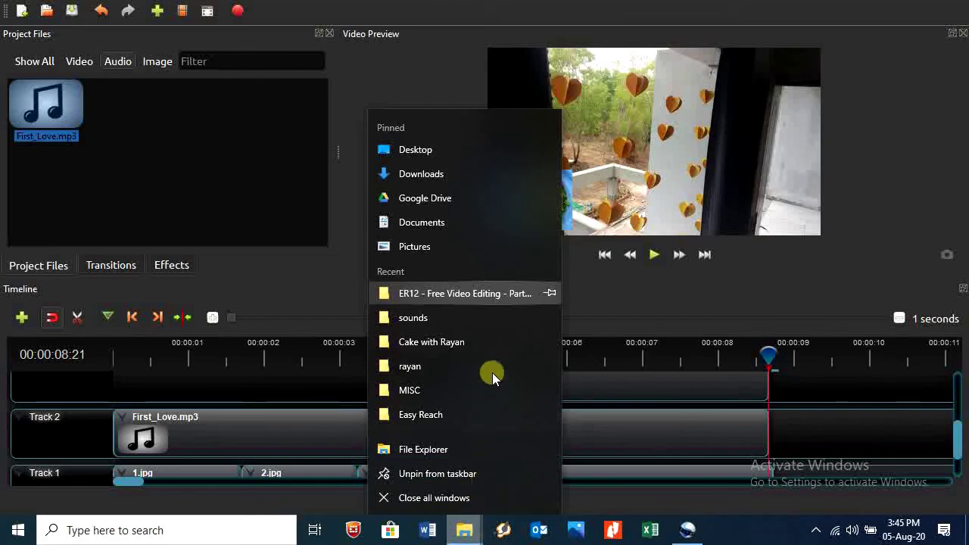
pyautogui.click(492, 293)
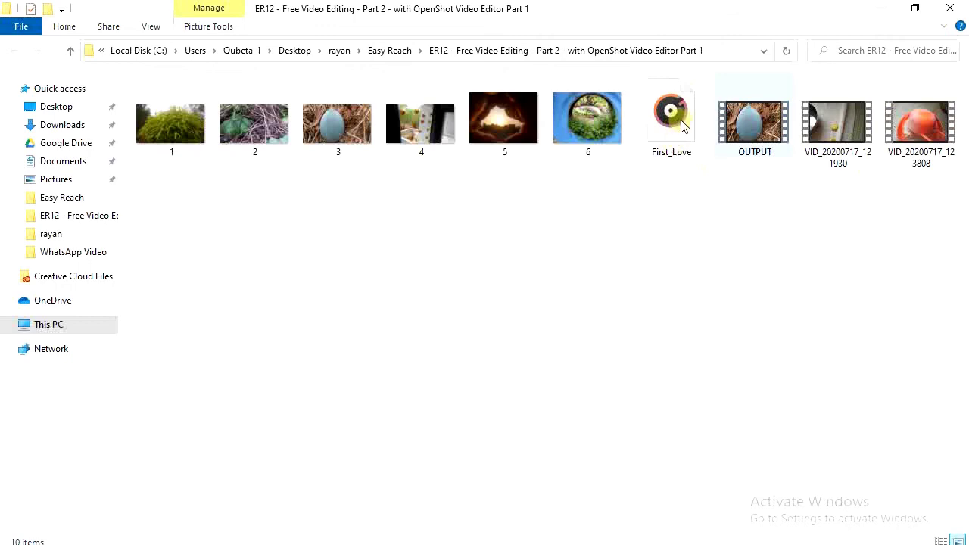
# Step: Play the exported OUTPUT video from the ER12 folder in the default video player
pyautogui.doubleClick(754, 122)
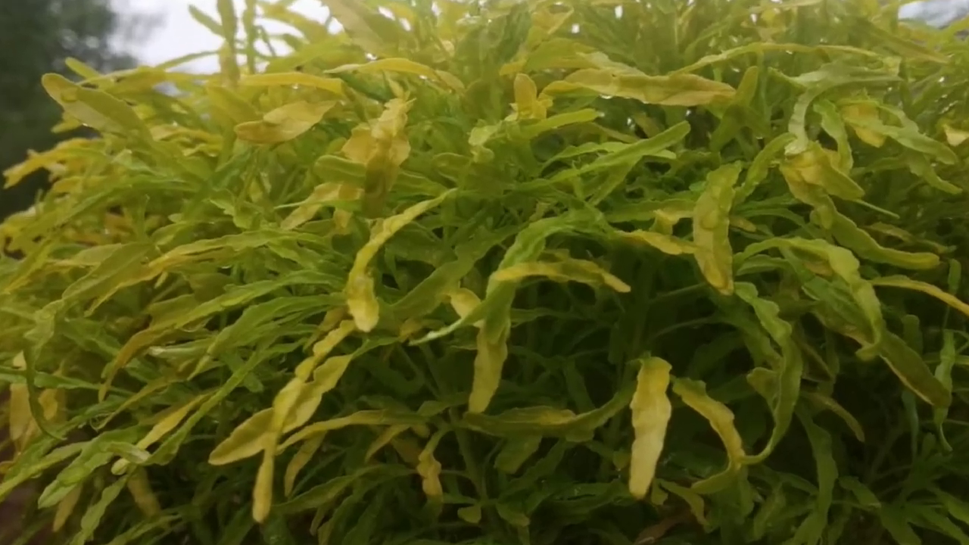